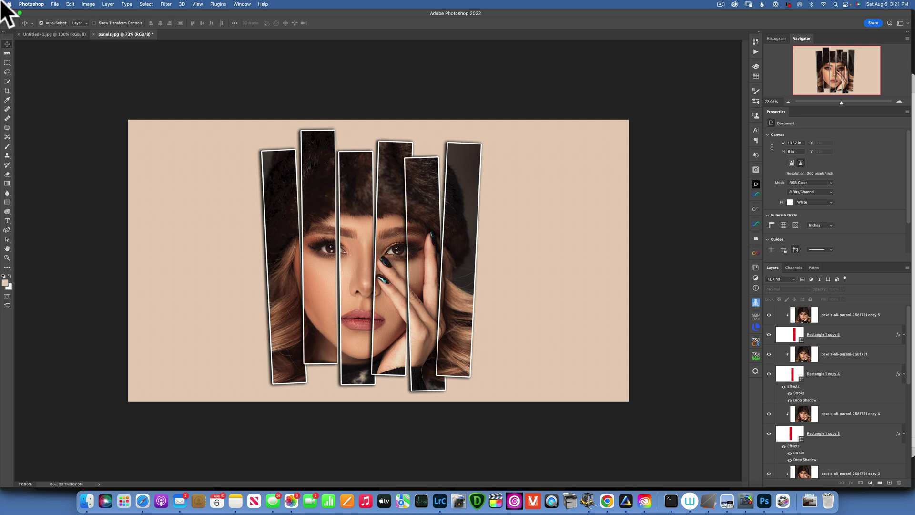
Create a new 3840 x 2160 pixel document at 360 pixels/inch in RGB Color with a white background
click(54, 4)
click(58, 13)
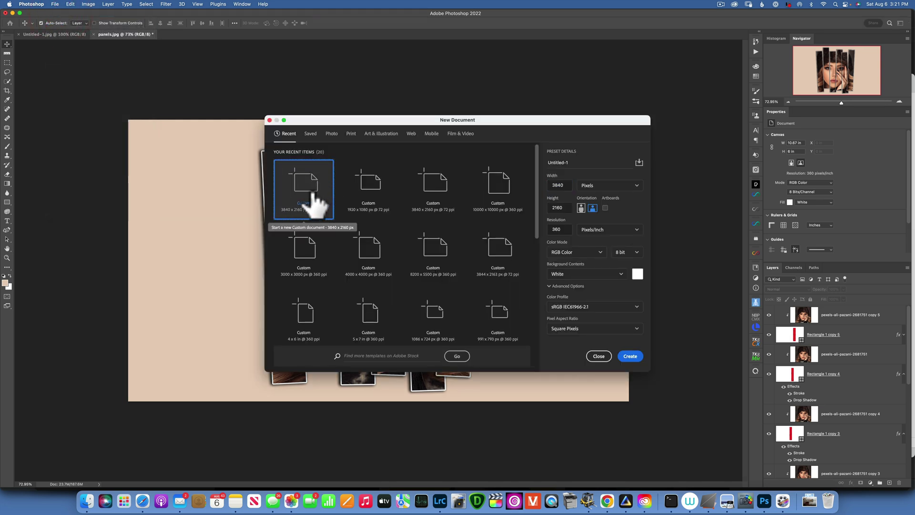
click(630, 356)
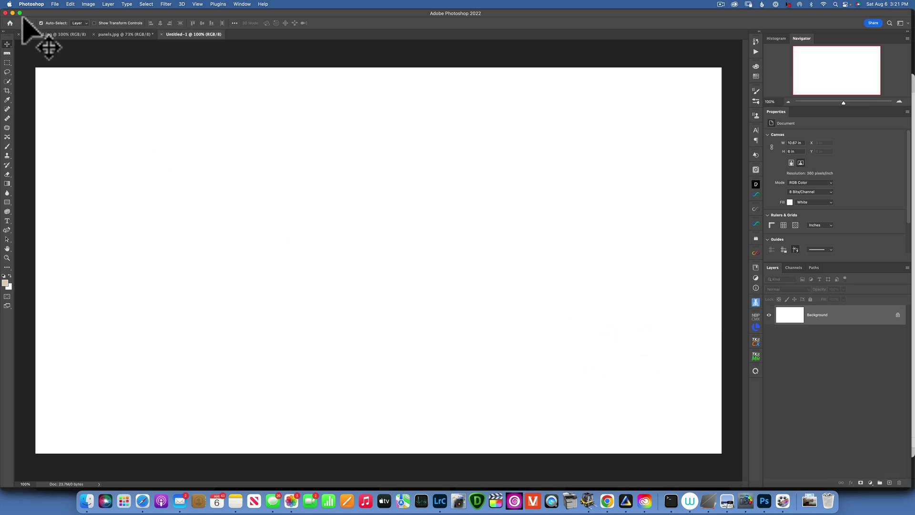
Place the pexels-ali-pazani-2681751 portrait from the Downloads folder as an embedded image, accepting the unchanged Camera Raw settings
click(54, 4)
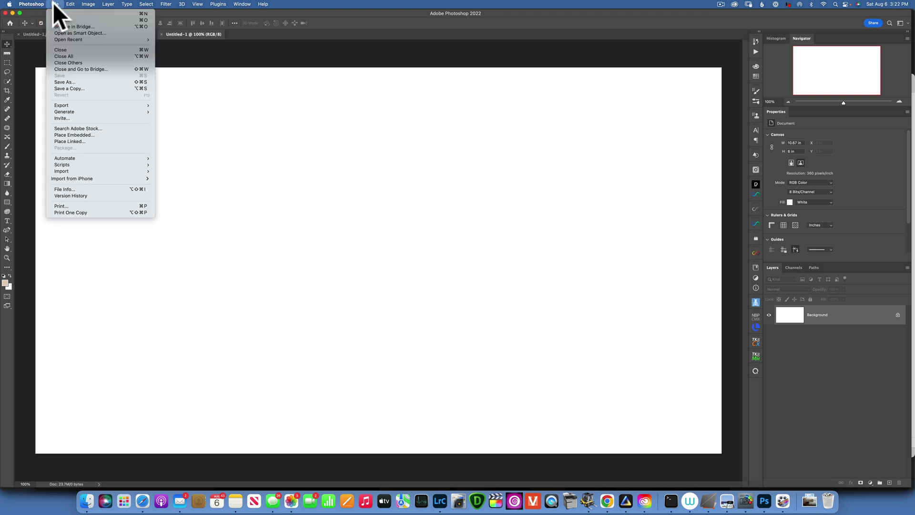
click(83, 134)
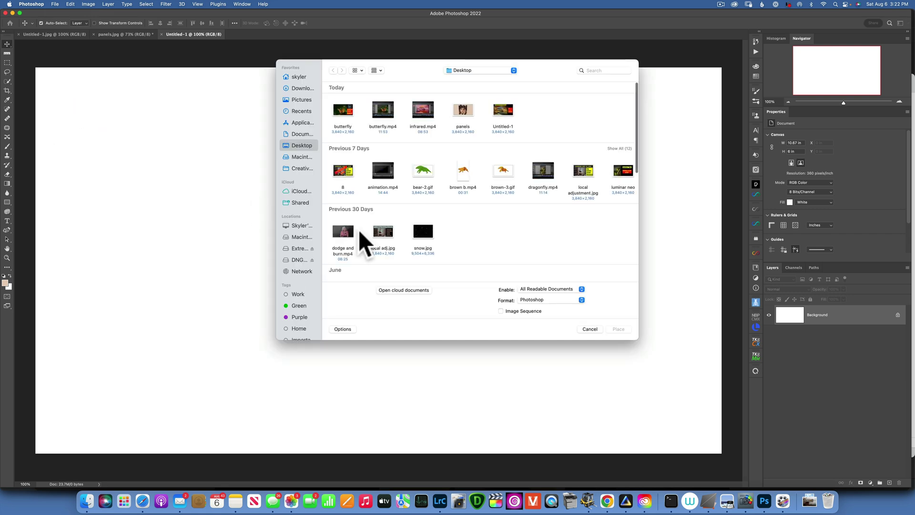
scroll(456, 121, down, 2)
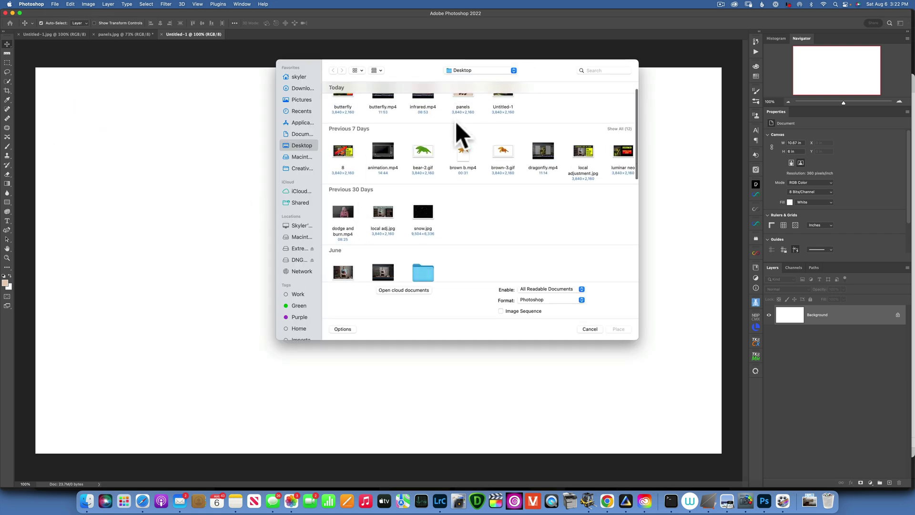
click(296, 88)
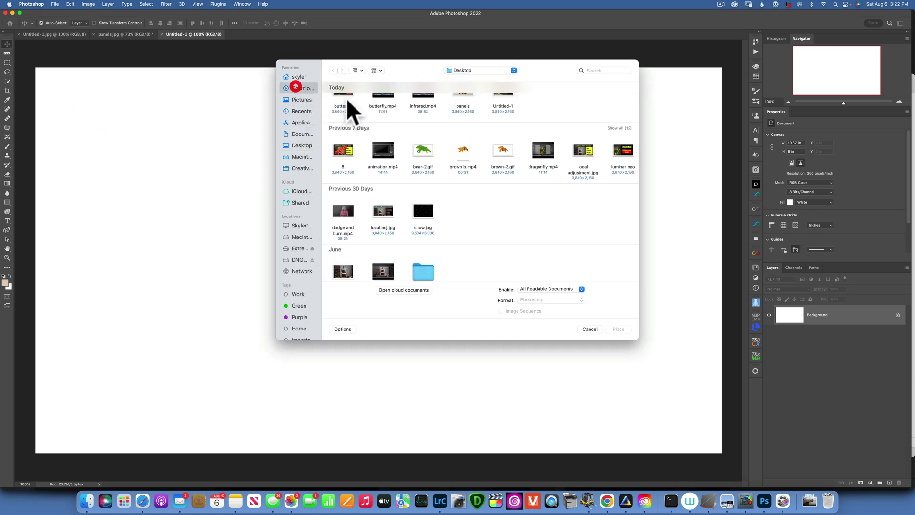
click(384, 108)
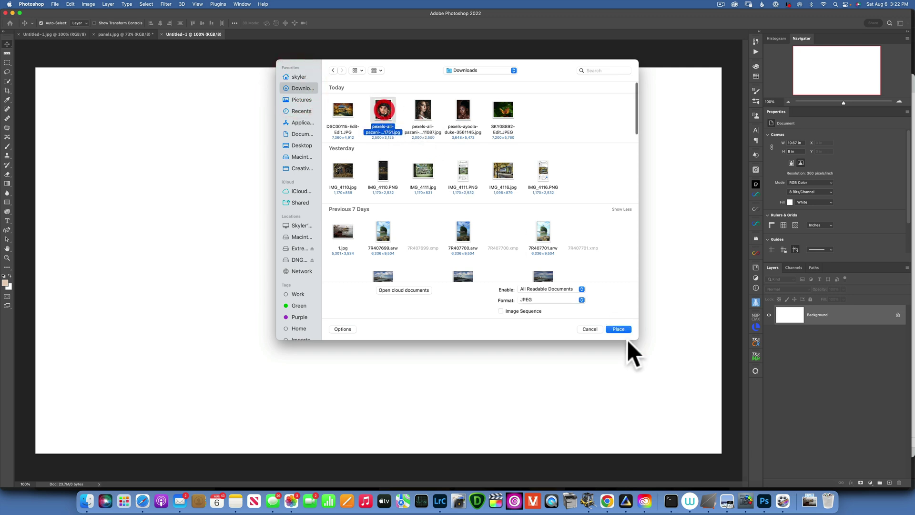
click(620, 330)
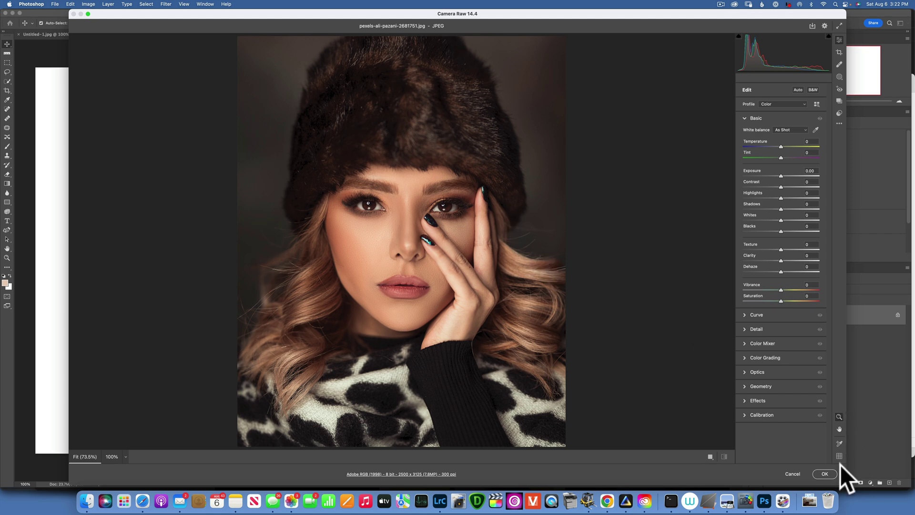
click(824, 473)
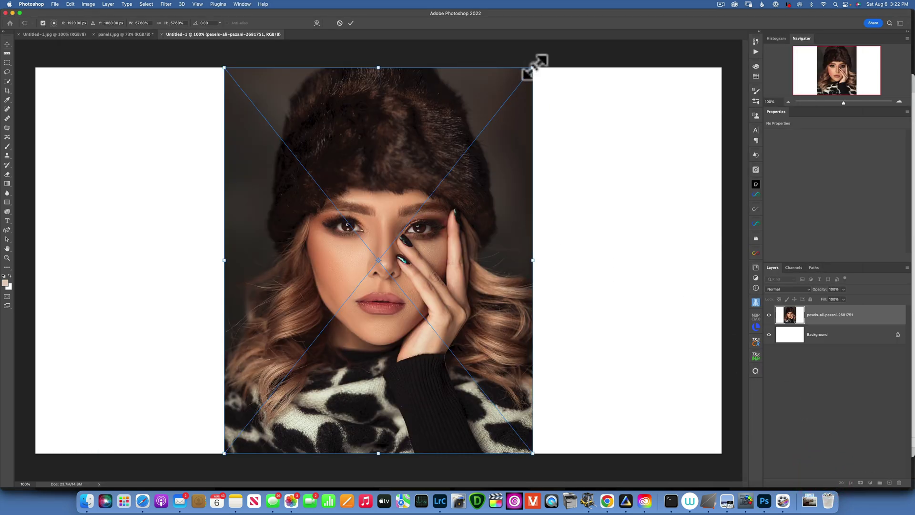
Scale the placed portrait up proportionally from its centre to about 82% and commit the transform
key(shift)
key(alt)
drag(533, 67, 639, 17)
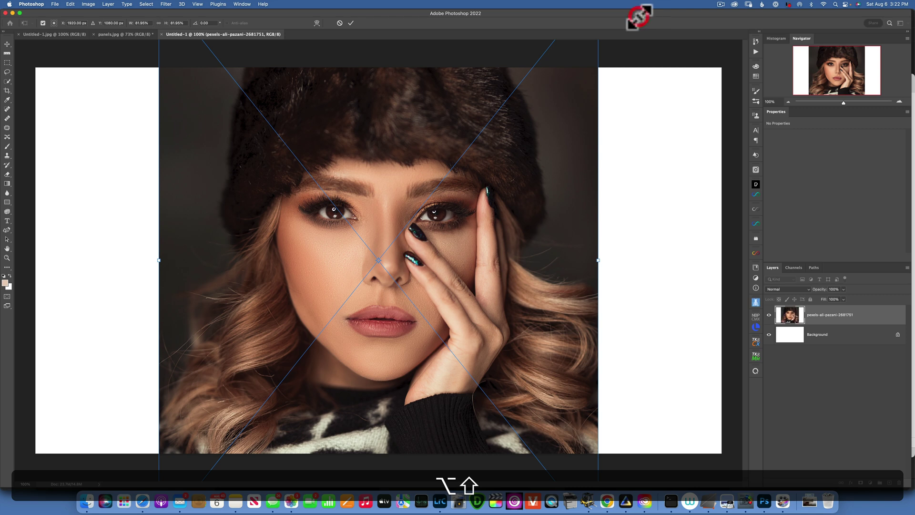
click(350, 22)
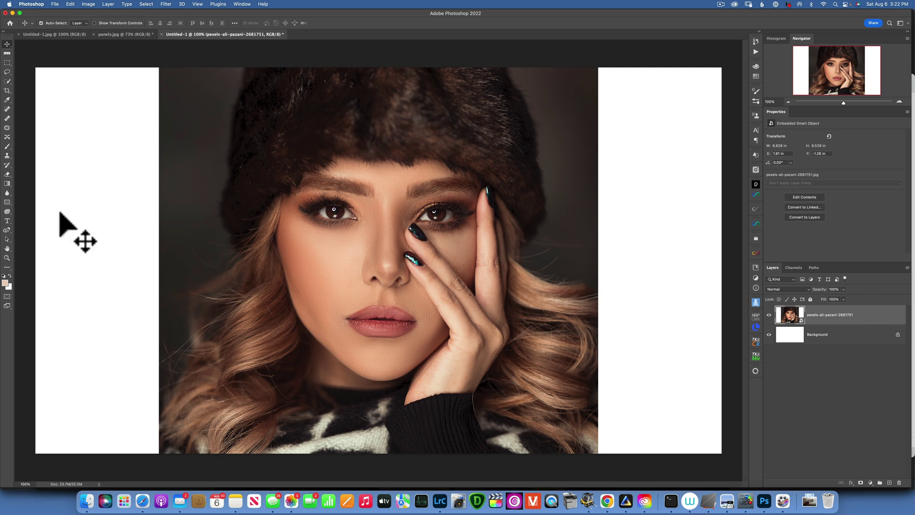
Draw a tall, narrow rectangle shape about 284 x 1626 px beside the face, over the hair at the image's left
click(7, 202)
click(7, 202)
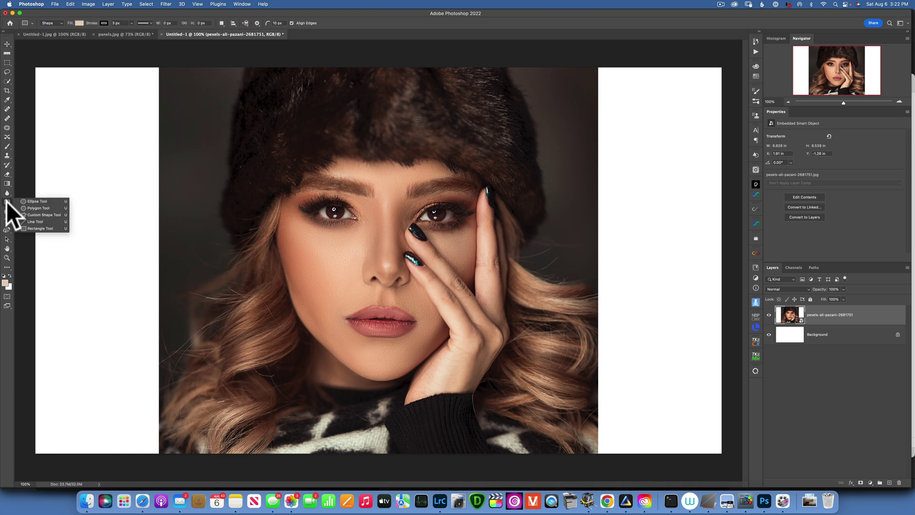
click(50, 228)
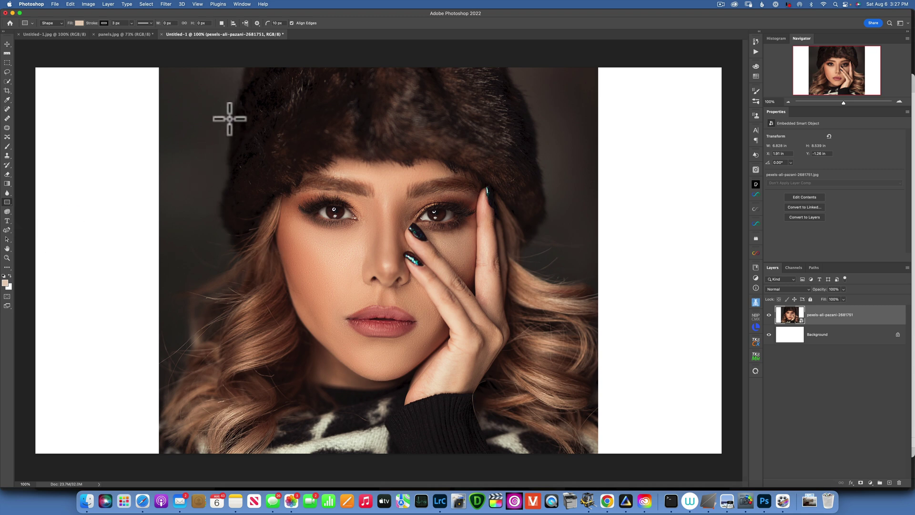
drag(226, 124, 278, 415)
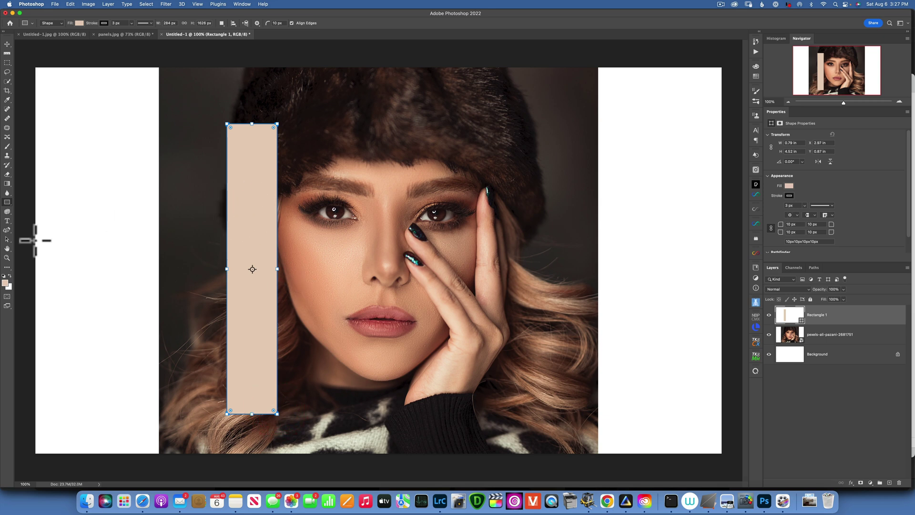
Set the rectangle's fill colour to CMYK Red
click(789, 186)
click(799, 239)
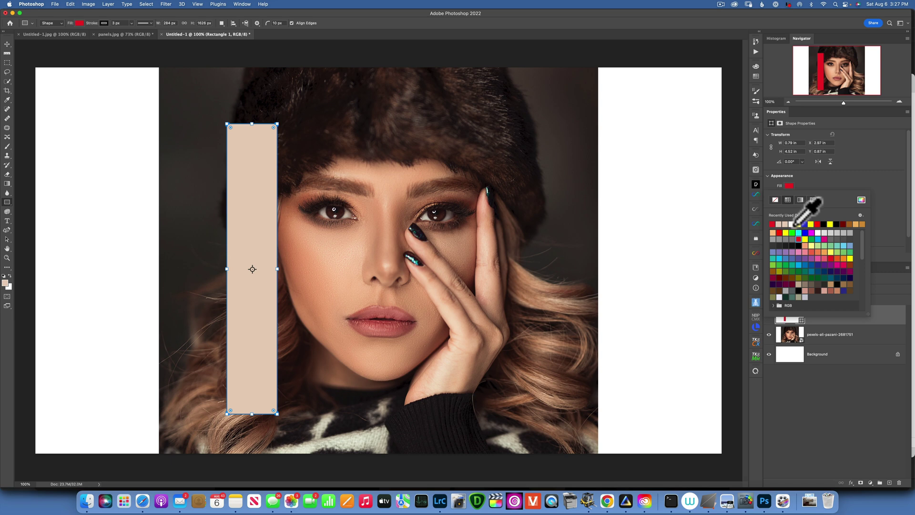
click(811, 252)
click(839, 240)
click(842, 244)
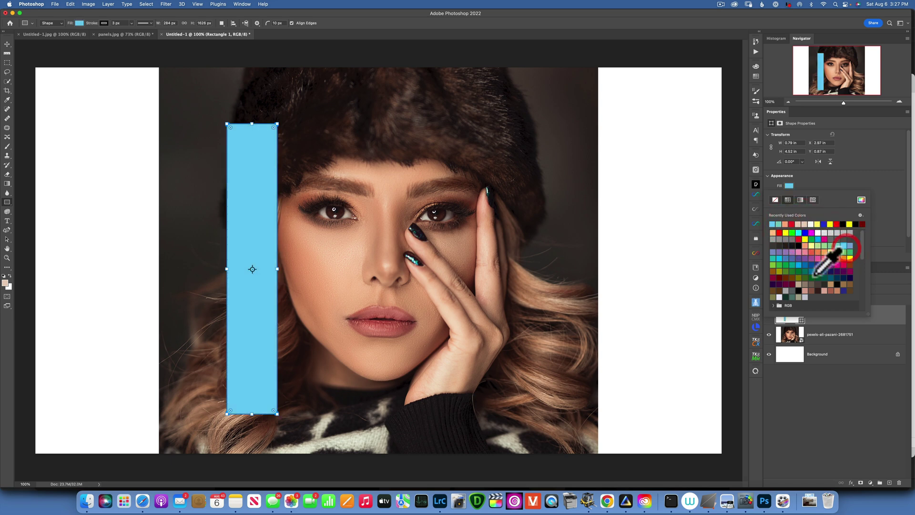
click(797, 238)
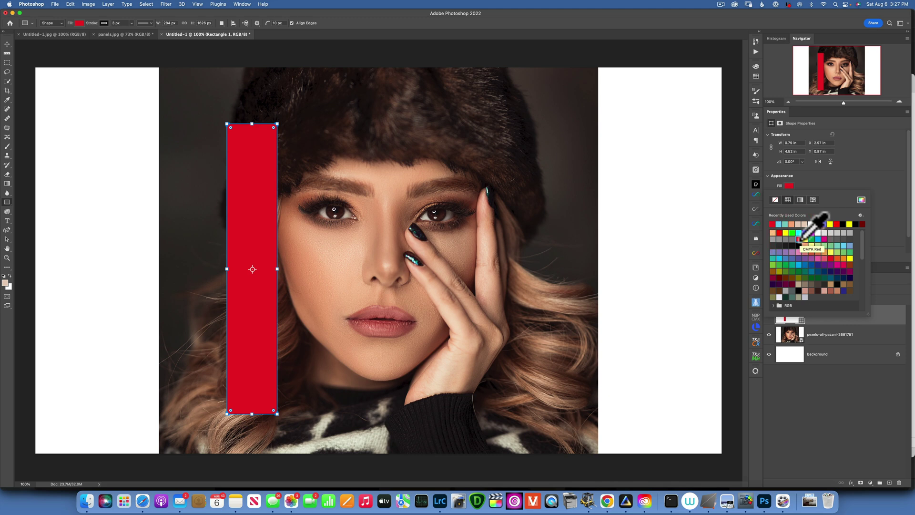
click(644, 169)
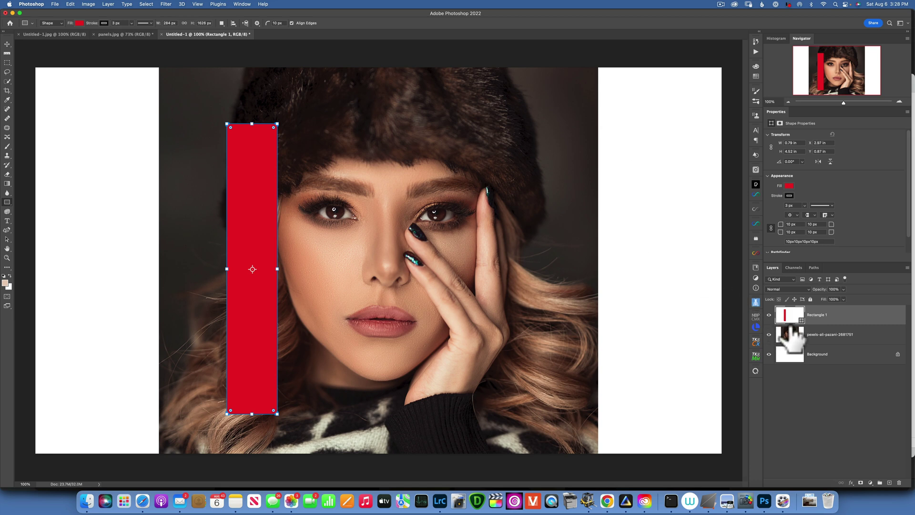
Hide the portrait layer and give the rectangle a drop shadow angled to fall toward the lower left
click(770, 334)
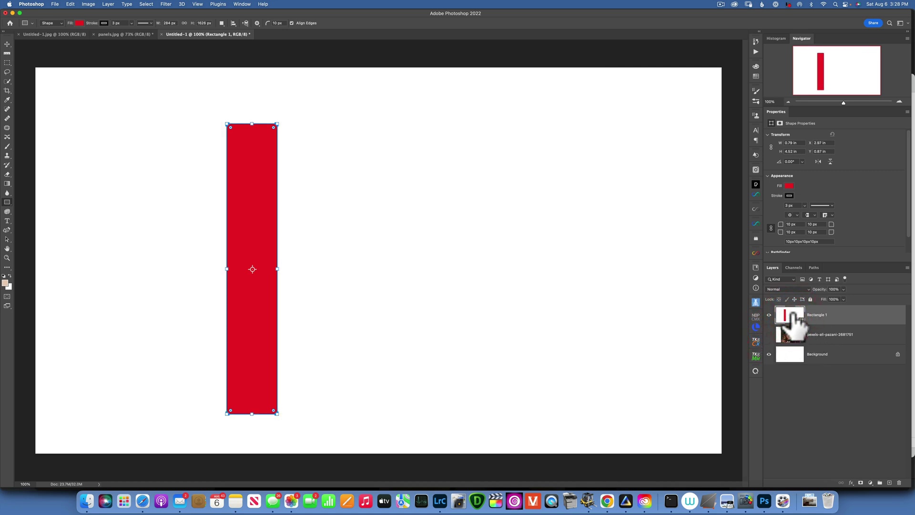
double_click(876, 315)
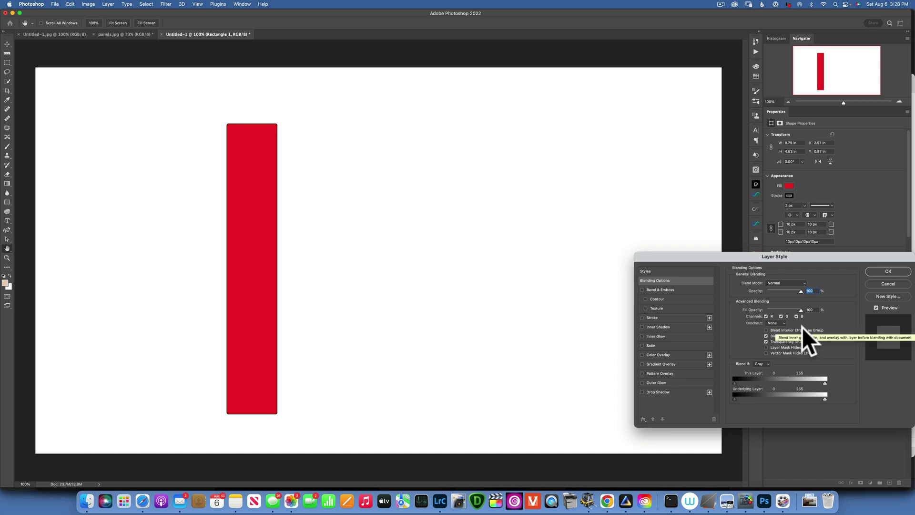
click(641, 392)
click(655, 392)
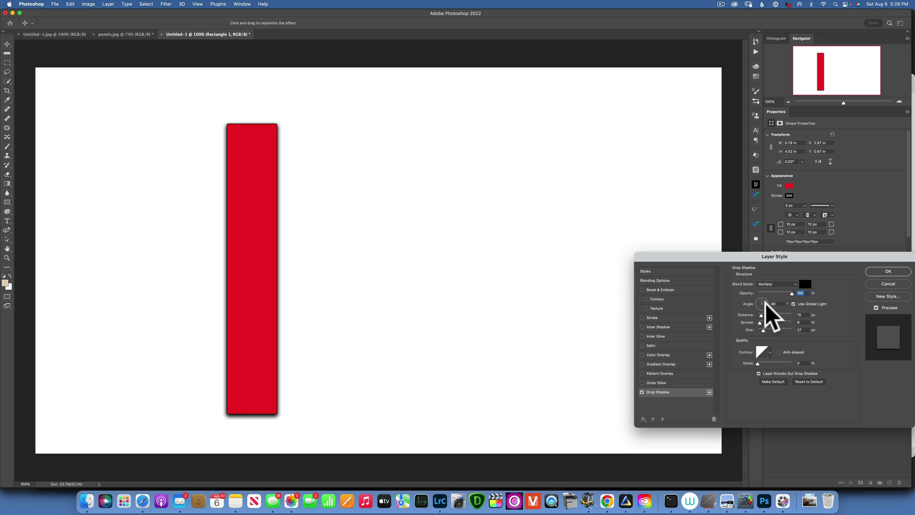
mouse_move(760, 299)
mouse_down()
mouse_move(751, 310)
mouse_move(766, 304)
mouse_up()
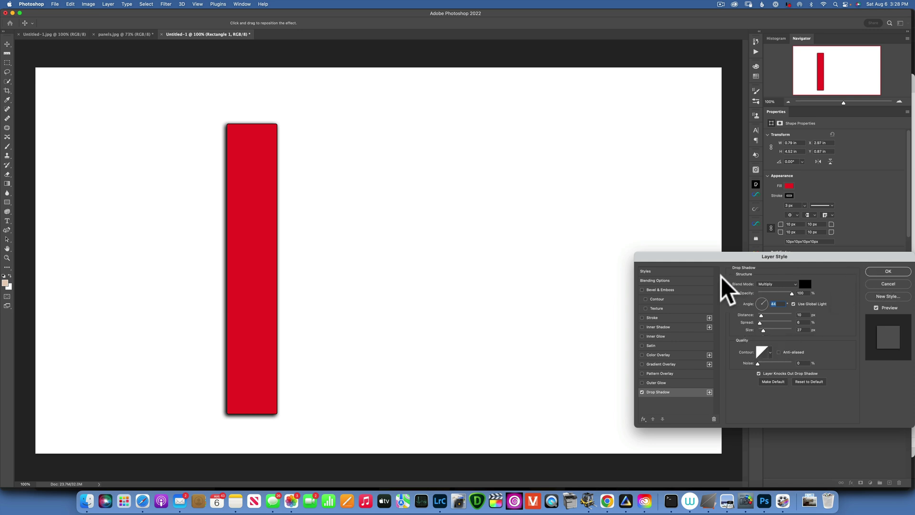
Add a pure white (ffffff) stroke positioned Inside to the rectangle and apply the layer style
click(652, 317)
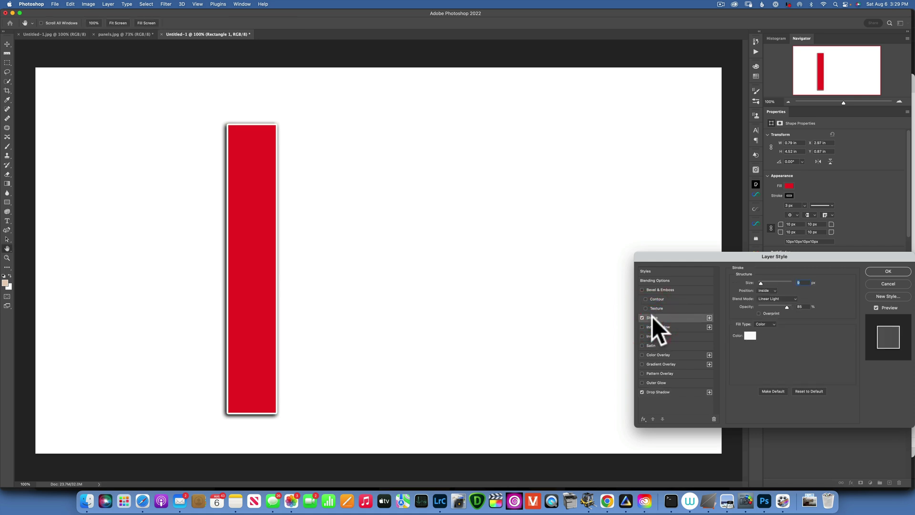
click(751, 336)
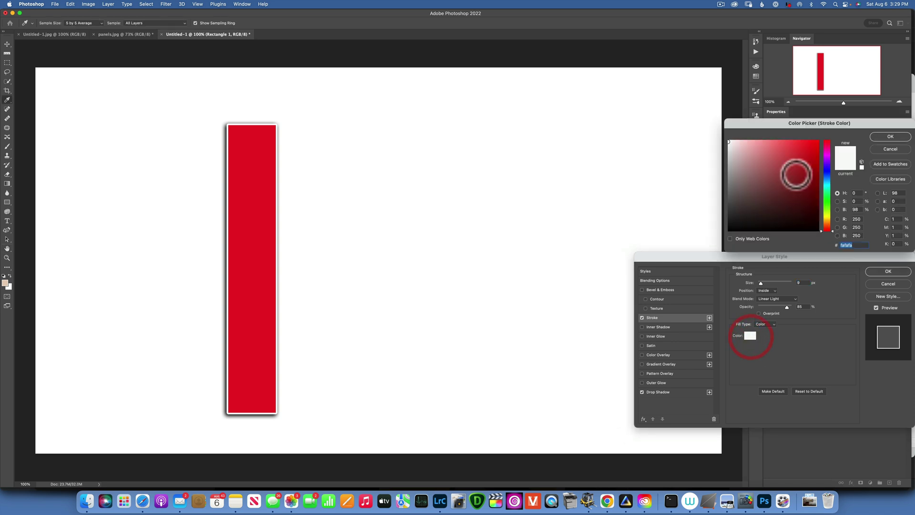
click(729, 140)
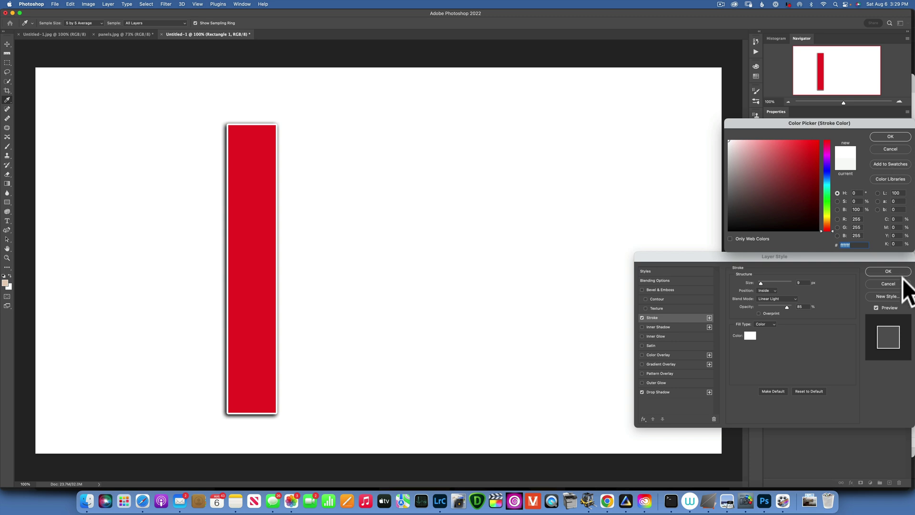
click(888, 136)
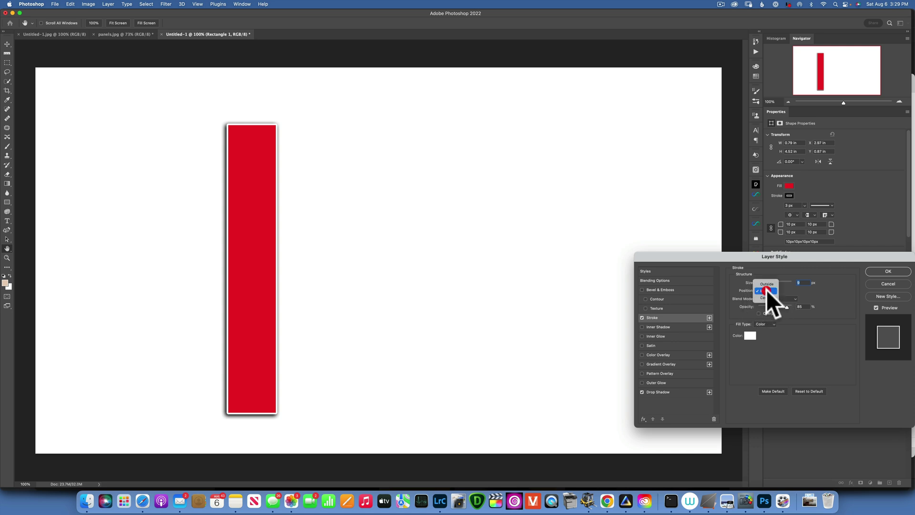
click(766, 290)
click(888, 271)
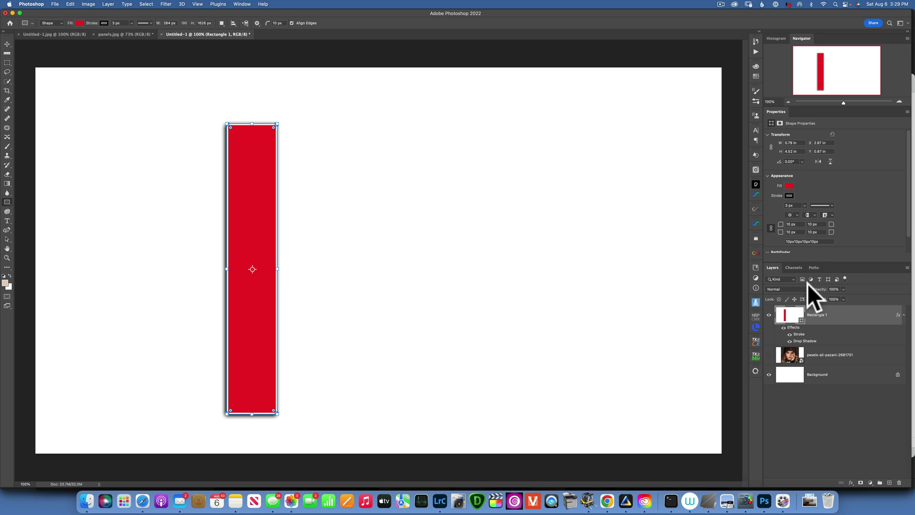
Duplicate the styled Rectangle 1 layer five times
click(843, 315)
click(833, 317)
key(super)
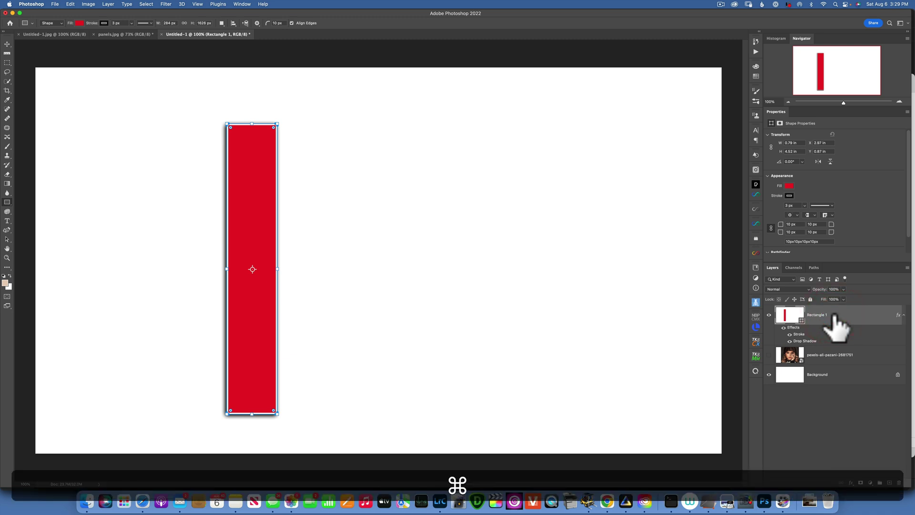
key(super+j)
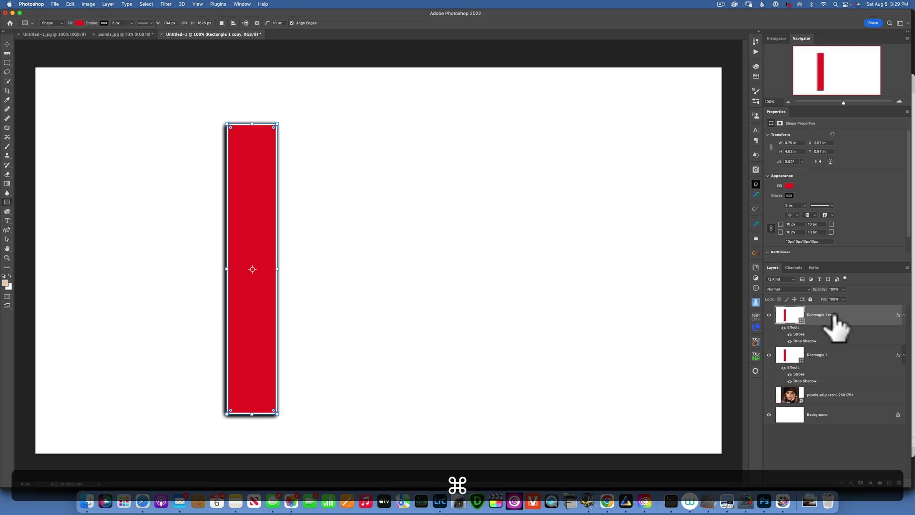
key(super+j)
key(super+j)
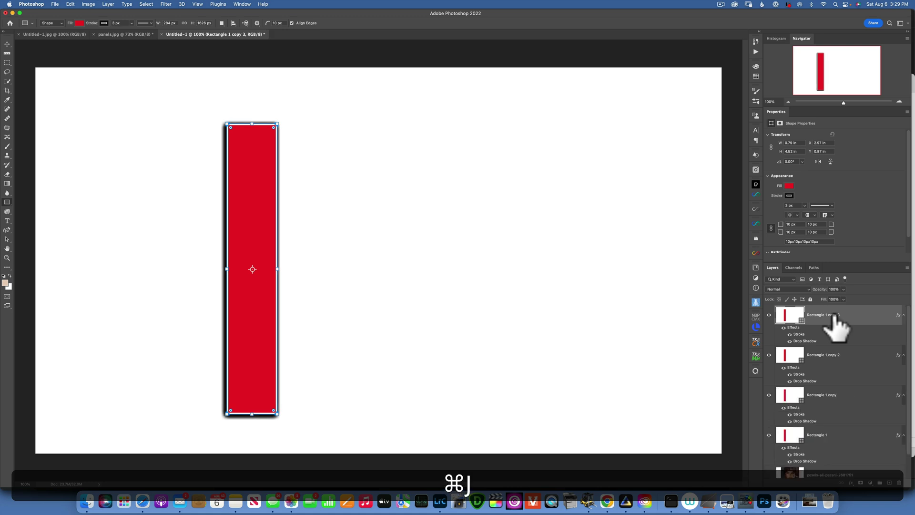
key(super+j)
key(super+j)
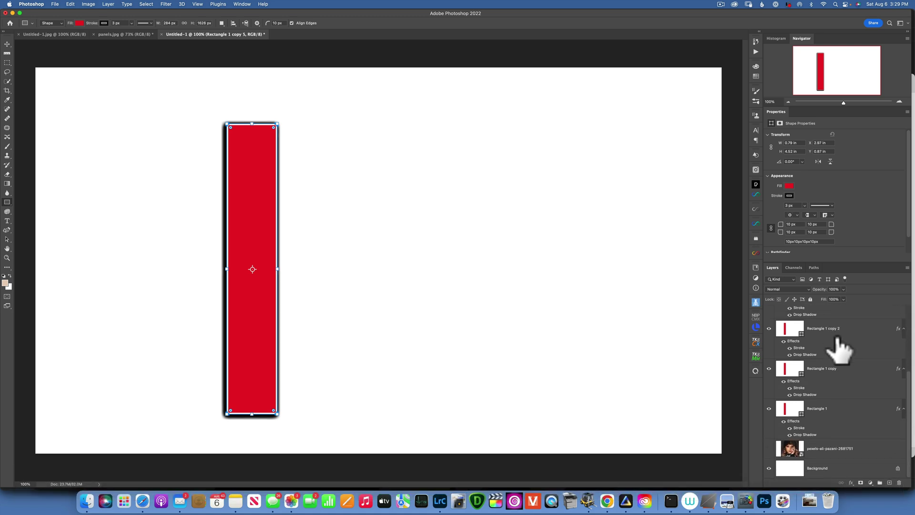
Rotate the original Rectangle 1 about 6° counterclockwise and move it slightly down and to the left
click(789, 409)
key(super+t)
click(788, 410)
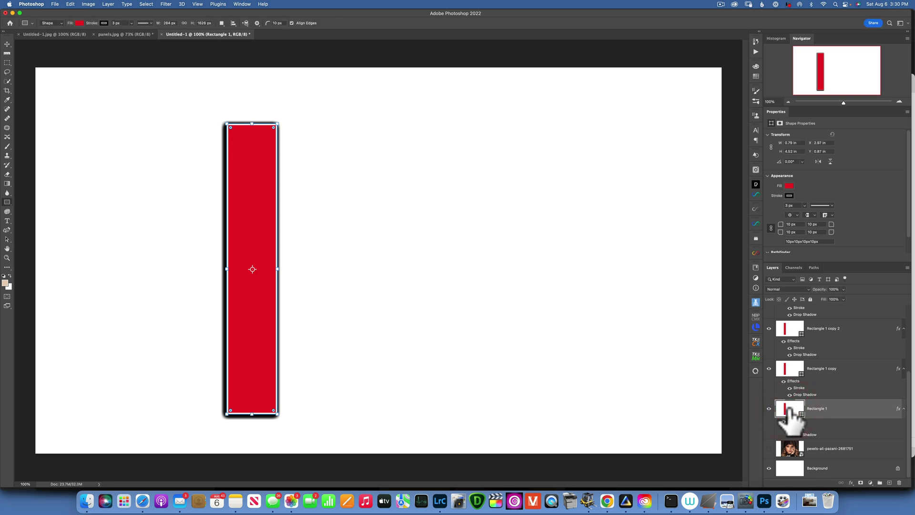
key(super+t)
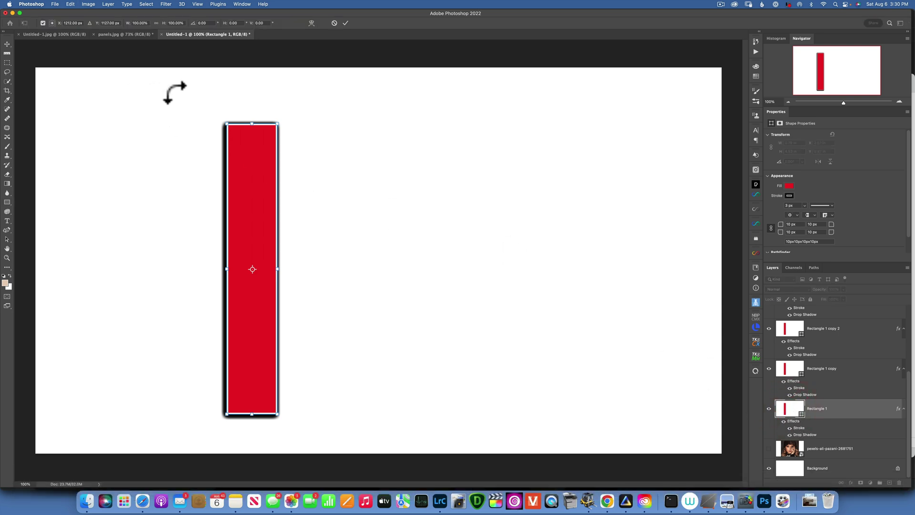
mouse_move(224, 118)
mouse_down()
mouse_move(201, 118)
mouse_move(207, 114)
mouse_up()
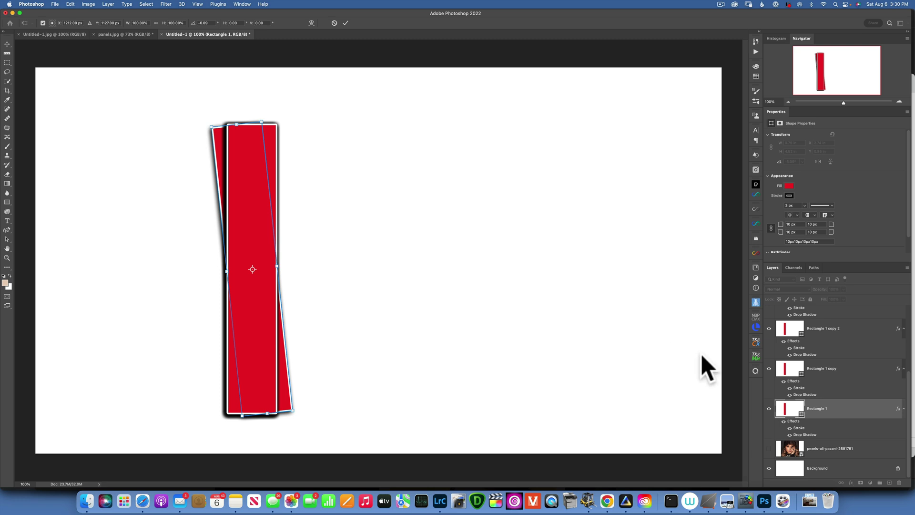
drag(221, 153, 217, 176)
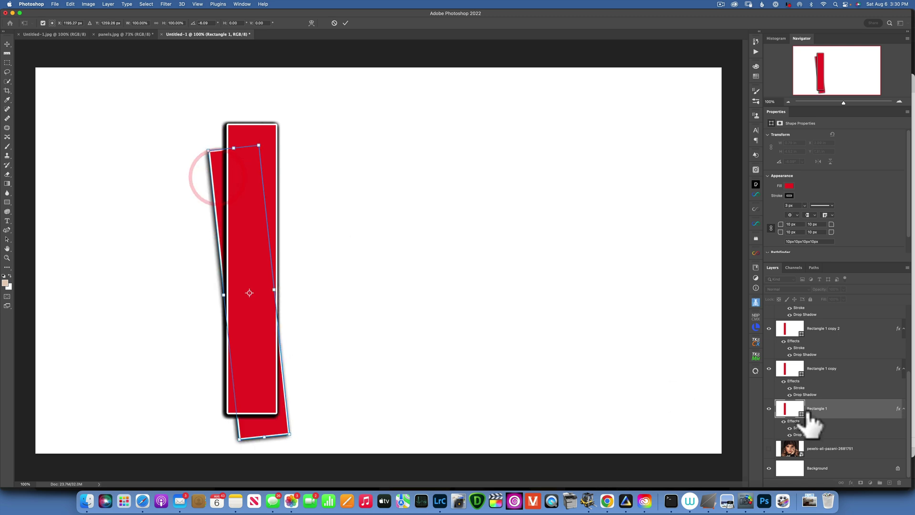
Show the portrait layer and place Rectangle 1 copy and Rectangle 1 copy 2 side by side to the right at staggered heights
click(768, 448)
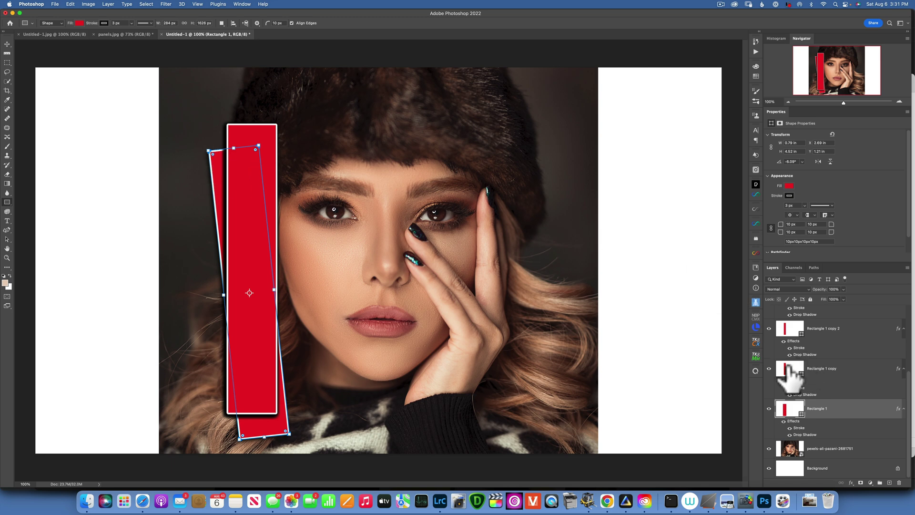
click(786, 367)
key(super+t)
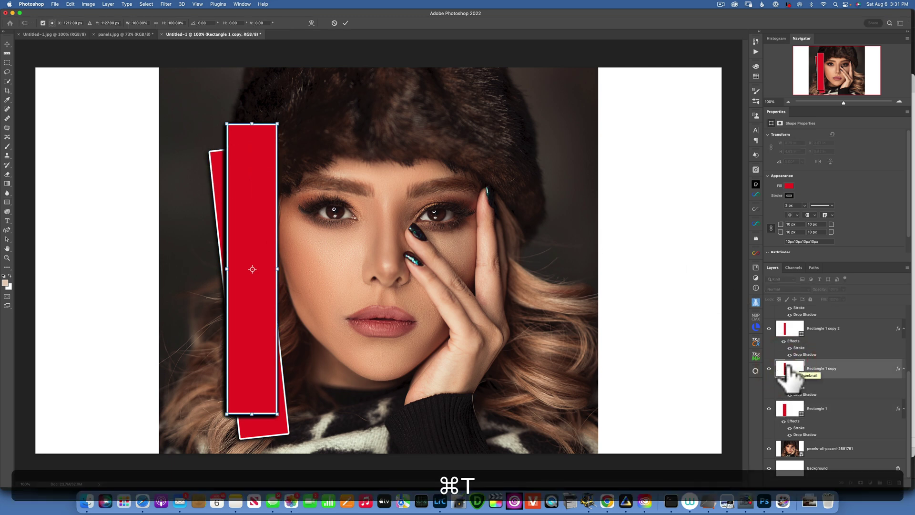
drag(255, 239, 301, 232)
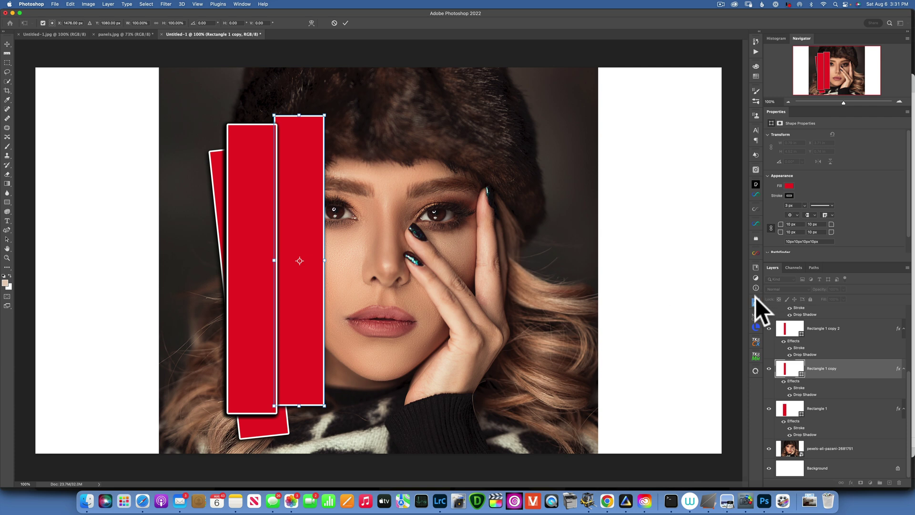
click(794, 329)
key(super+t)
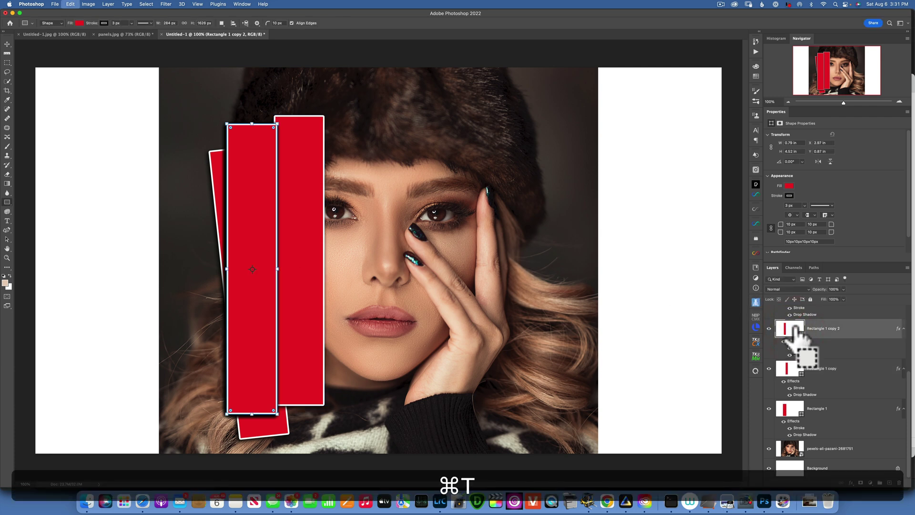
drag(253, 220, 346, 236)
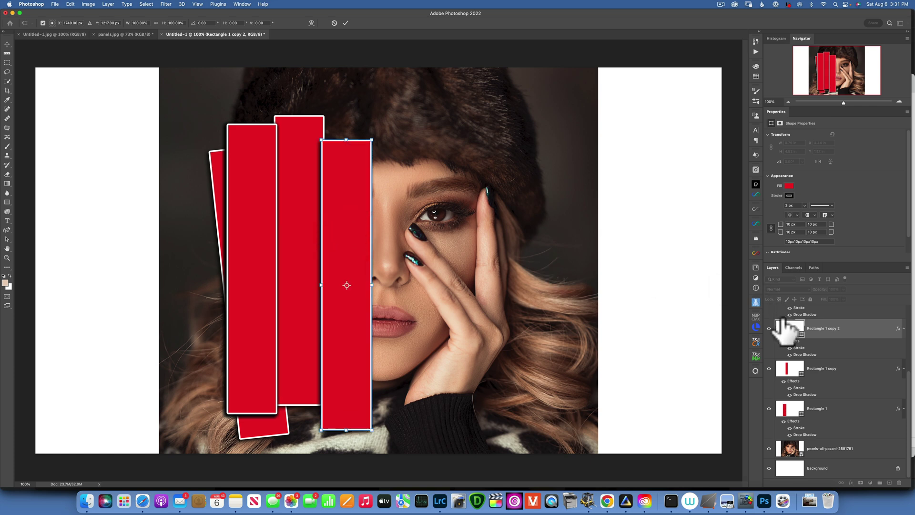
Continue the row to the right with Rectangle 1 copy 3, copy 4 and copy 5, alternating their heights
scroll(786, 343, up, 3)
click(790, 367)
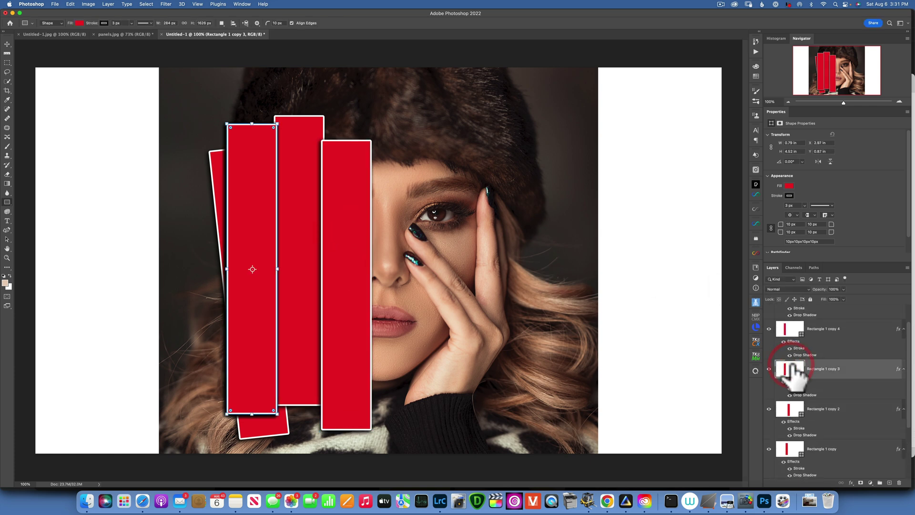
key(super+t)
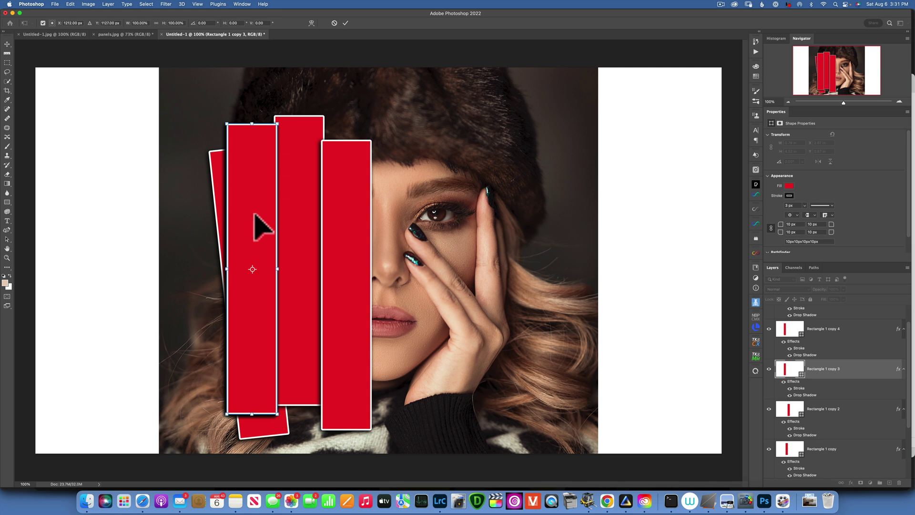
drag(258, 216, 400, 204)
click(787, 328)
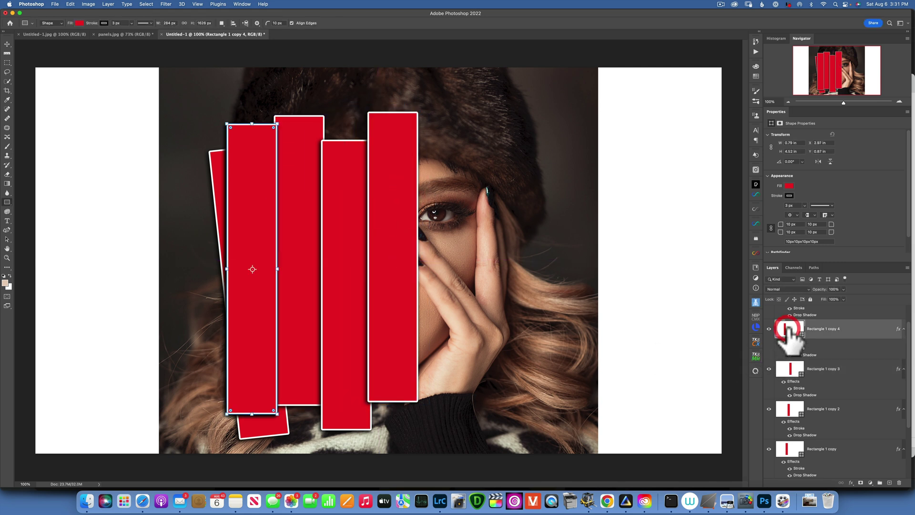
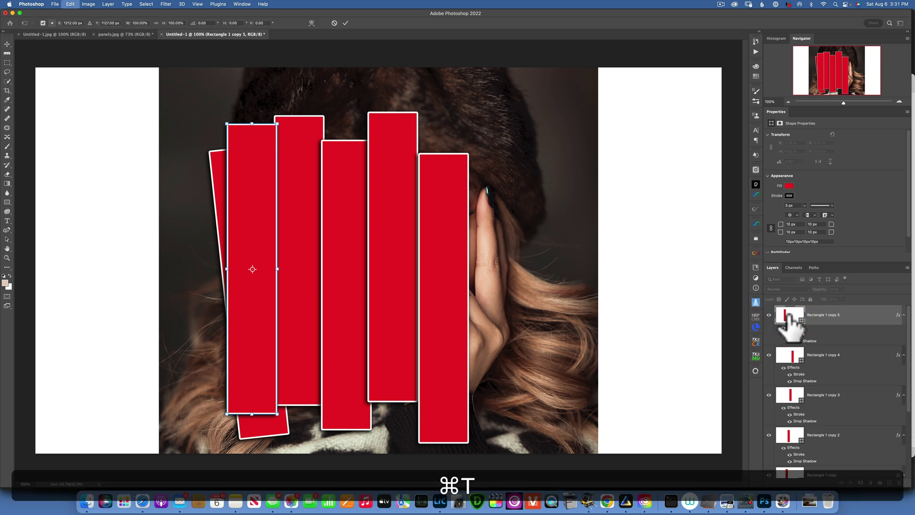
drag(271, 210, 489, 199)
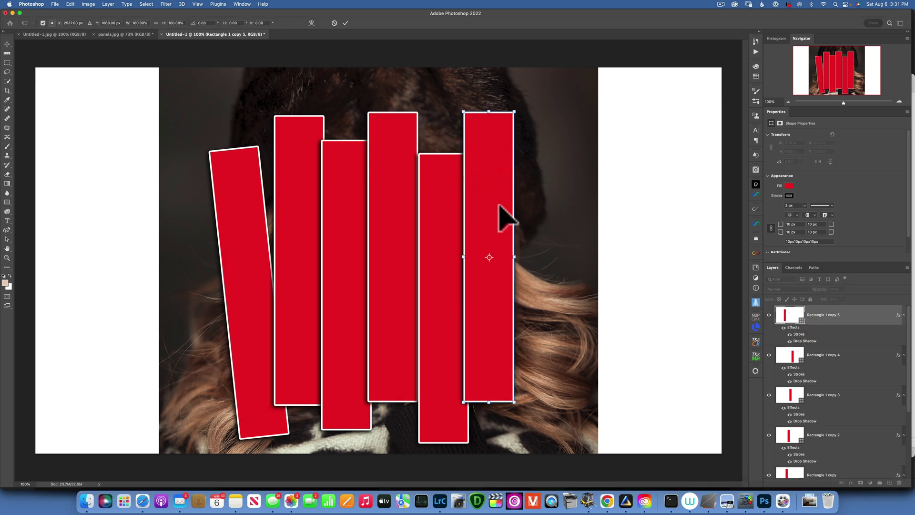
Rotate Rectangle 1 copy, the second panel from the left, about 1.2° clockwise
scroll(819, 443, down, 5)
click(791, 371)
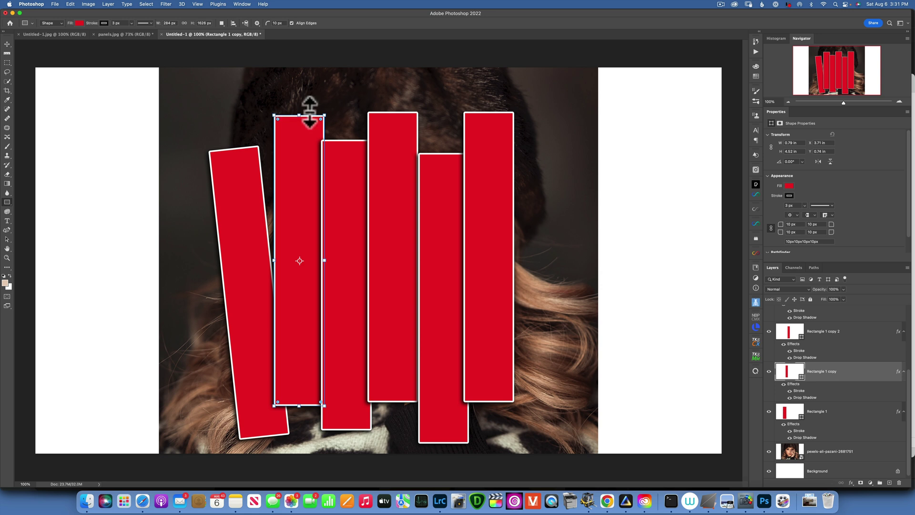
drag(330, 111, 334, 108)
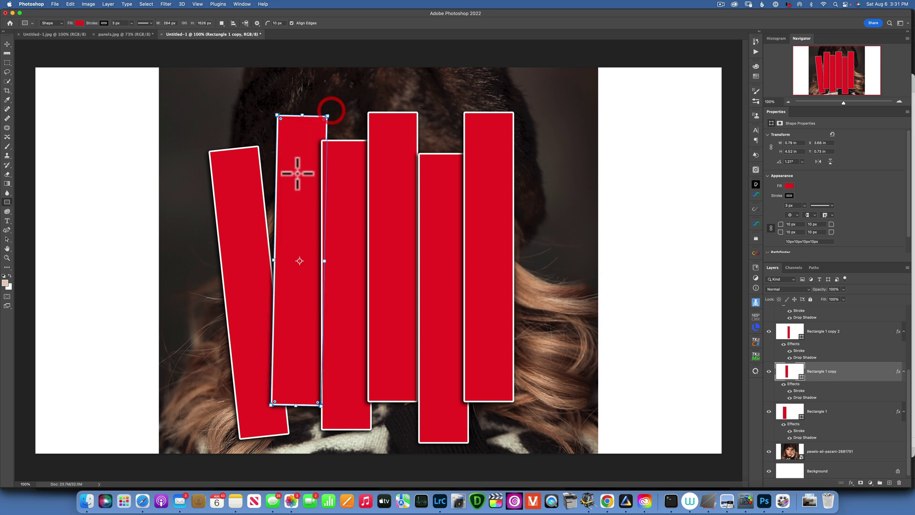
drag(298, 184, 280, 196)
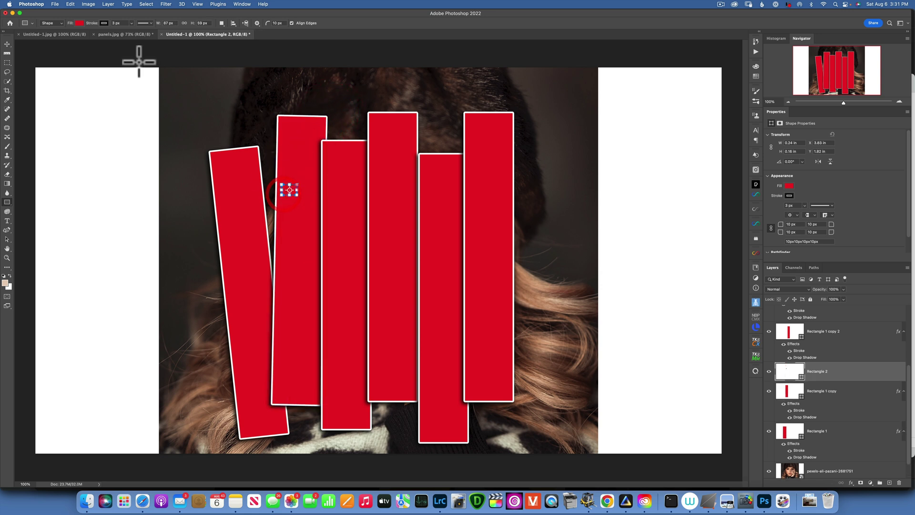
key(super+d)
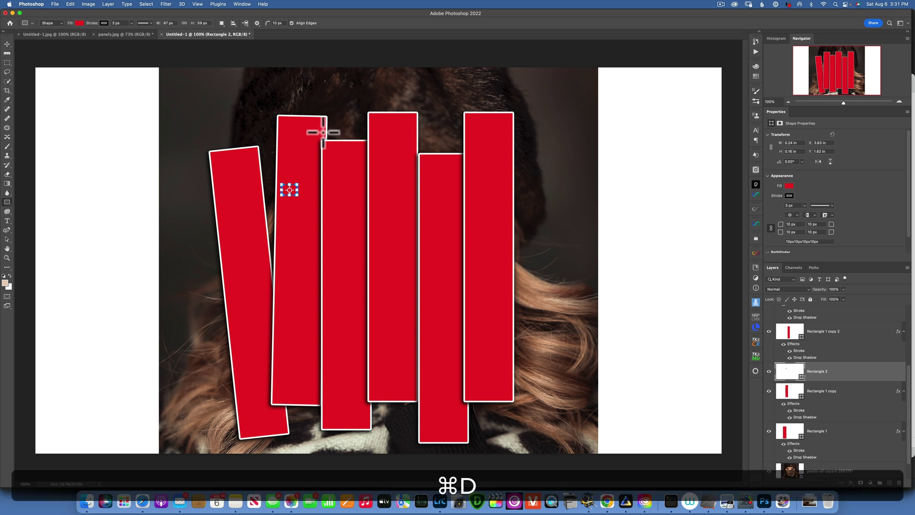
key(super+z)
Rotate Rectangle 1 copy about 2.3° counterclockwise and reposition it slightly lower beside the first panel
click(7, 43)
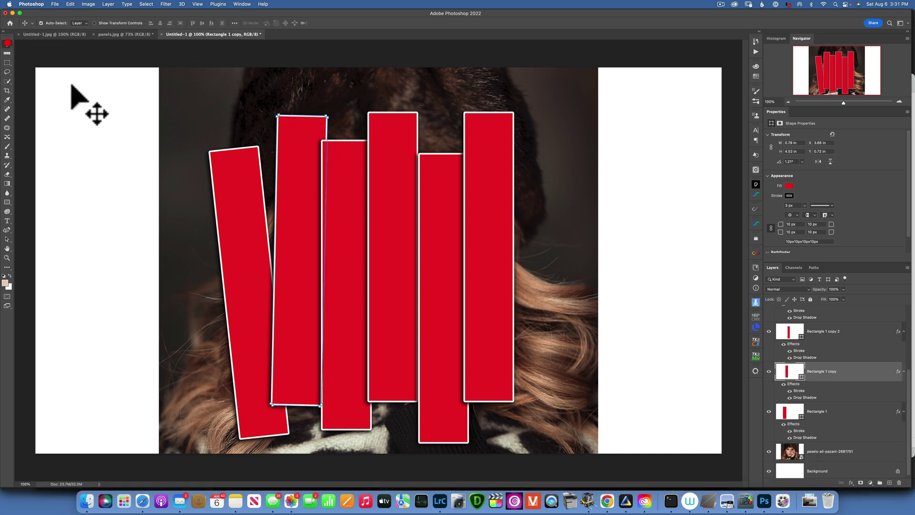
mouse_move(297, 215)
mouse_down()
mouse_move(290, 227)
mouse_move(310, 232)
mouse_move(298, 228)
mouse_up()
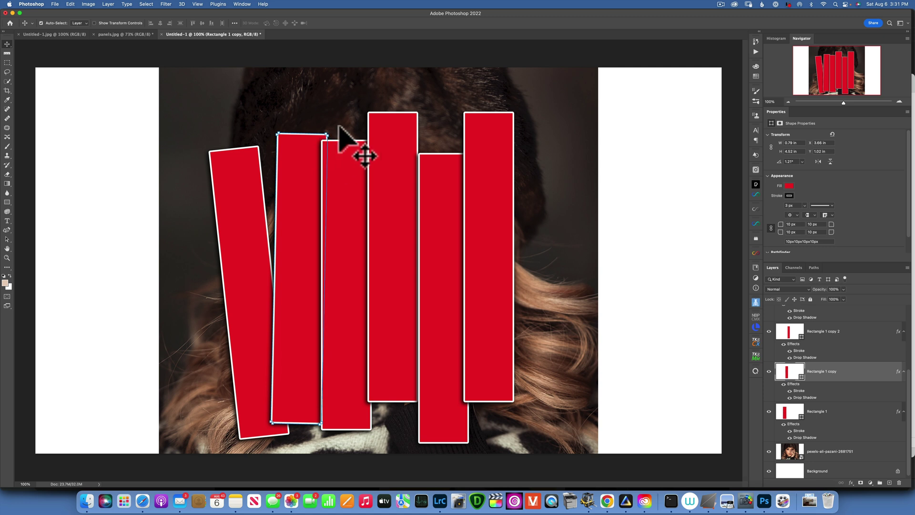
key(super+t)
drag(339, 127, 333, 128)
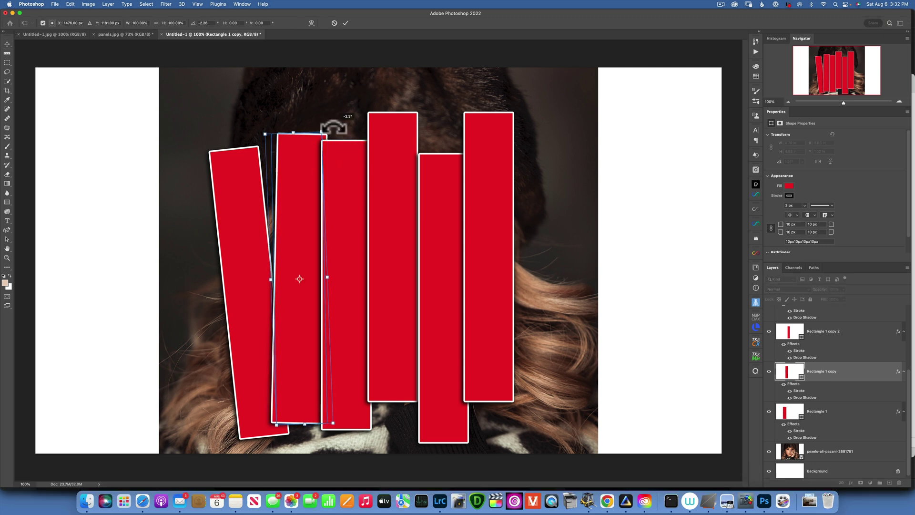
drag(305, 208, 304, 198)
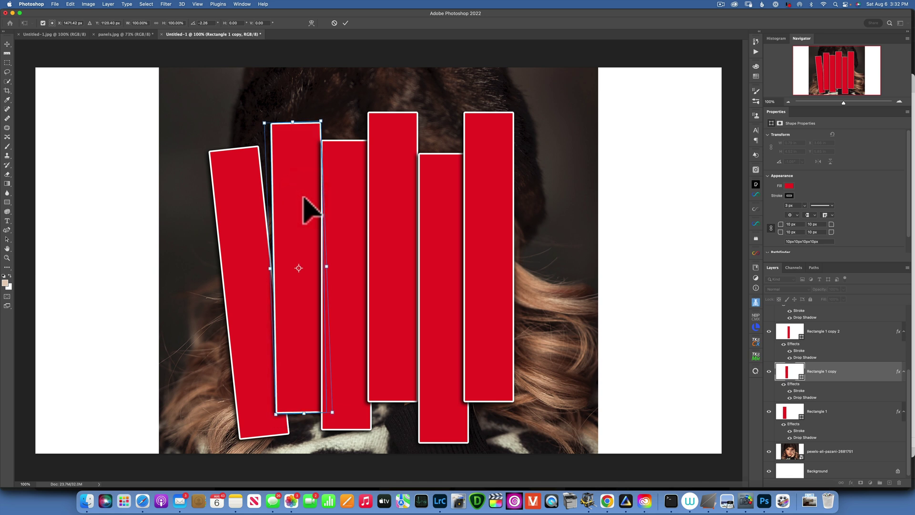
Rotate the leftmost panel, Rectangle 1, about 2.7° clockwise to reduce its lean
click(787, 413)
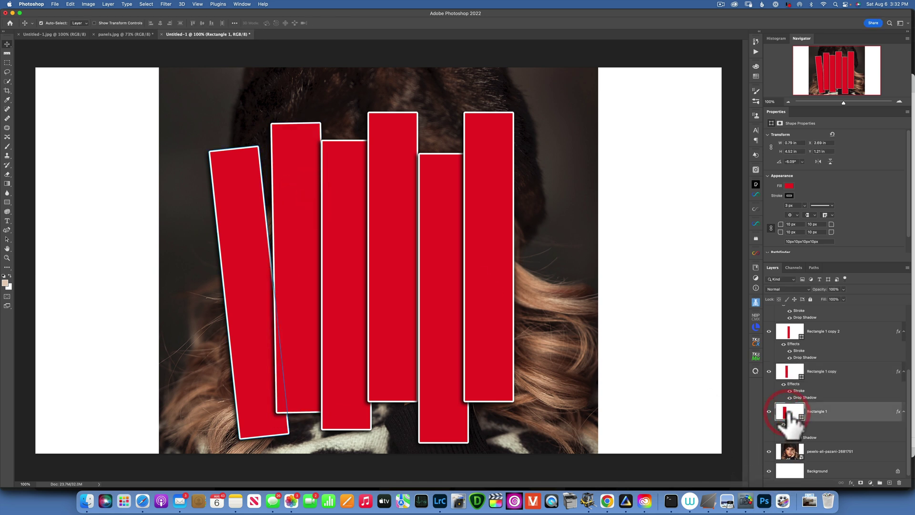
key(super+t)
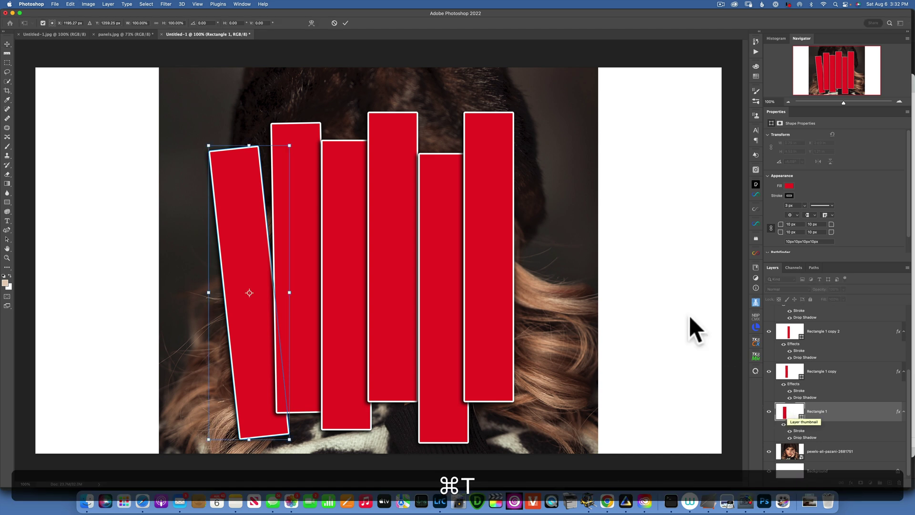
drag(205, 139, 210, 140)
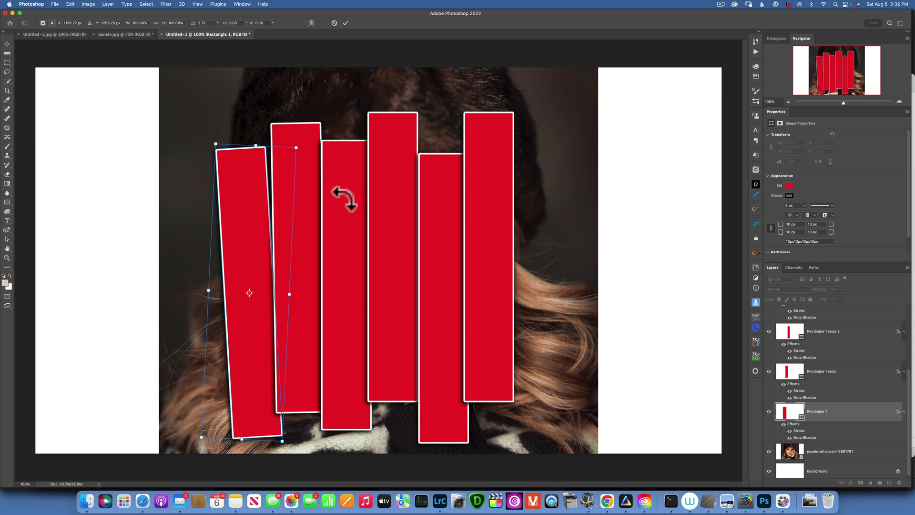
Nudge Rectangle 1 copy 2, the third panel, slightly up and to the left
click(788, 332)
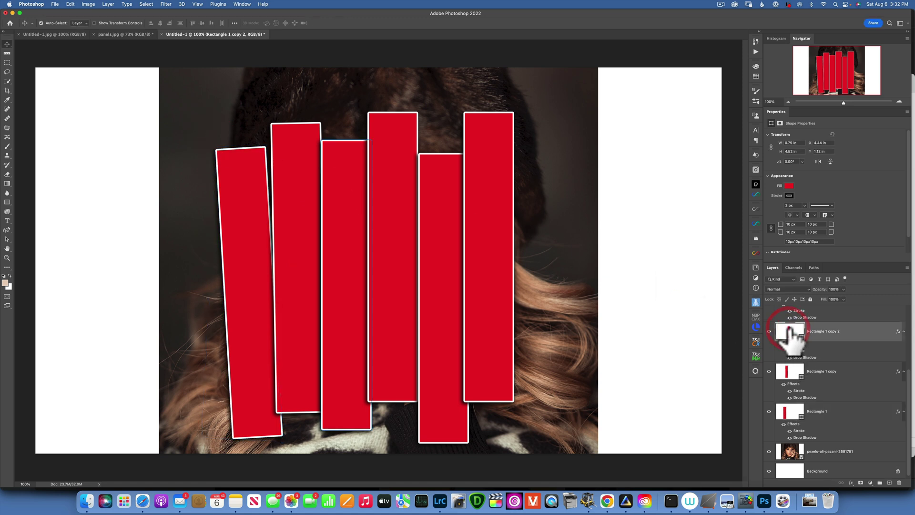
key(super+t)
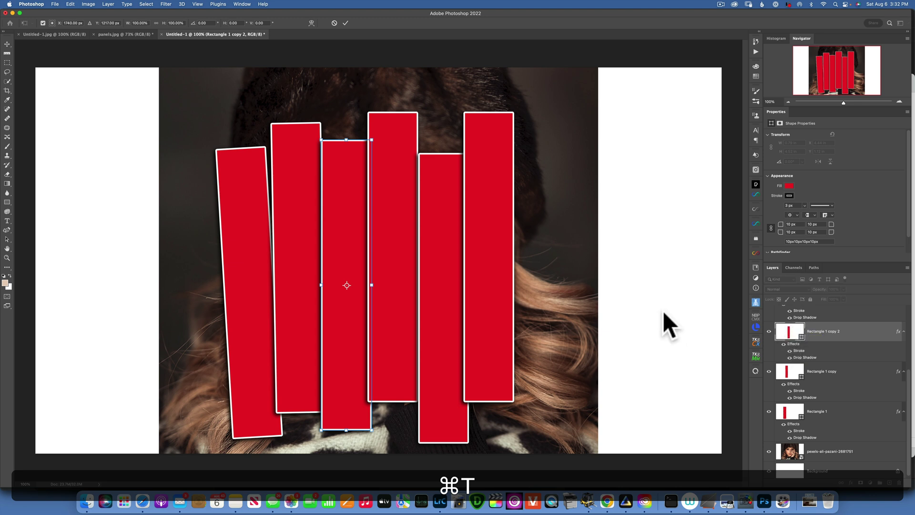
mouse_move(337, 232)
mouse_down()
mouse_move(338, 240)
mouse_move(335, 230)
mouse_up()
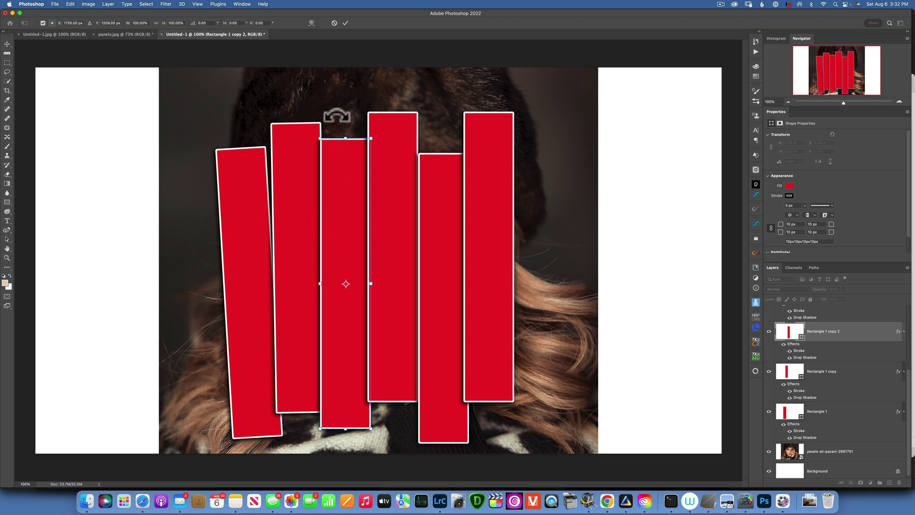
Rotate Rectangle 1 copy 3, the fourth panel, about 3° clockwise and nudge it slightly upward
scroll(837, 347, up, 3)
click(800, 374)
click(795, 366)
key(super+t)
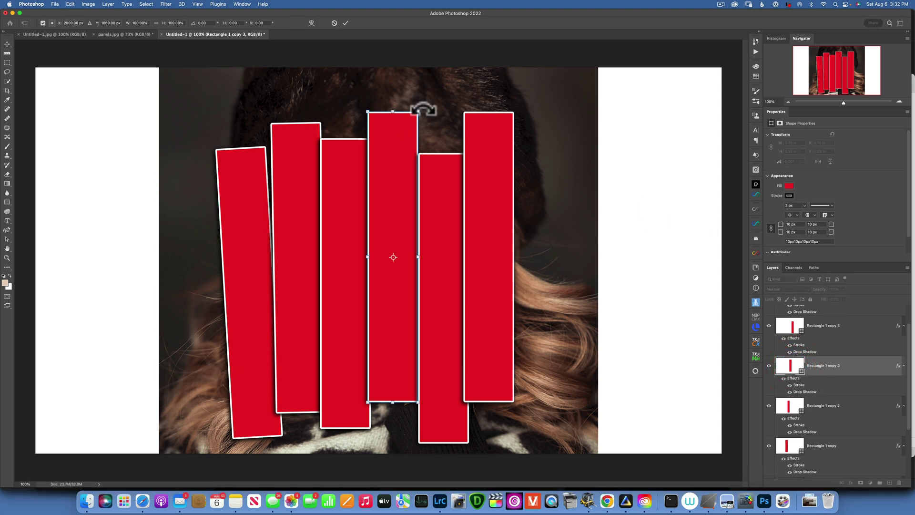
drag(423, 109, 429, 102)
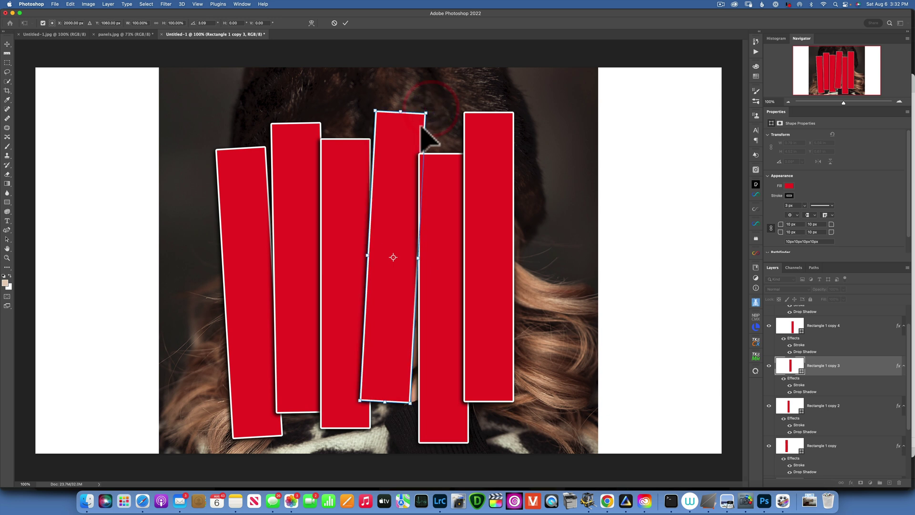
drag(398, 156, 401, 153)
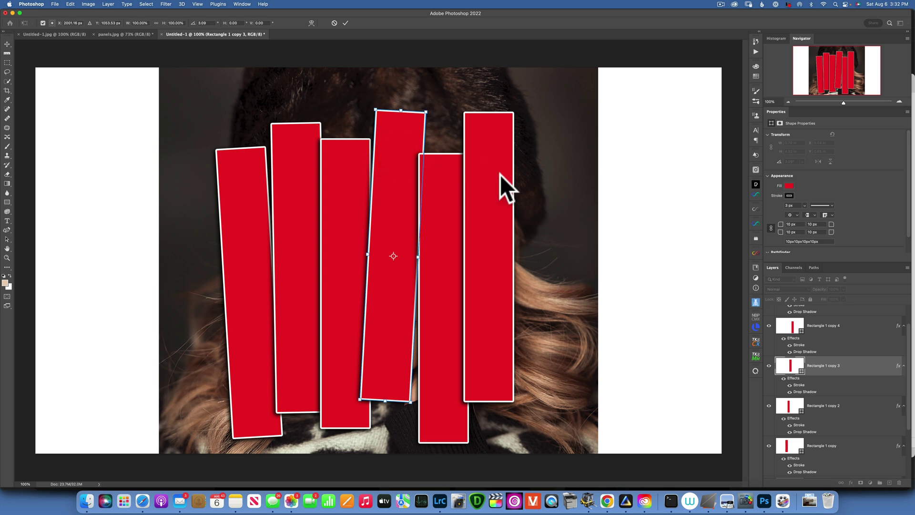
Raise Rectangle 1 copy 4 to the third panel's height and leave it nearly upright at about 0.3° clockwise
click(789, 326)
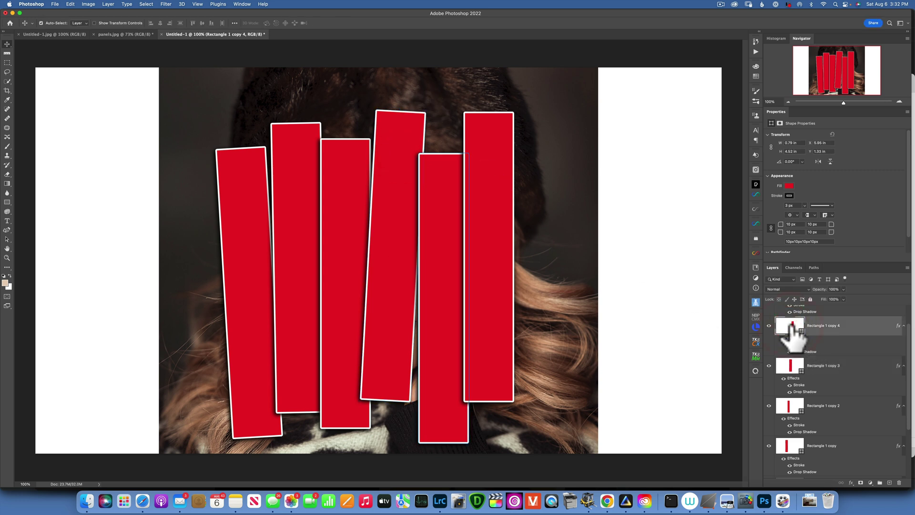
key(super+t)
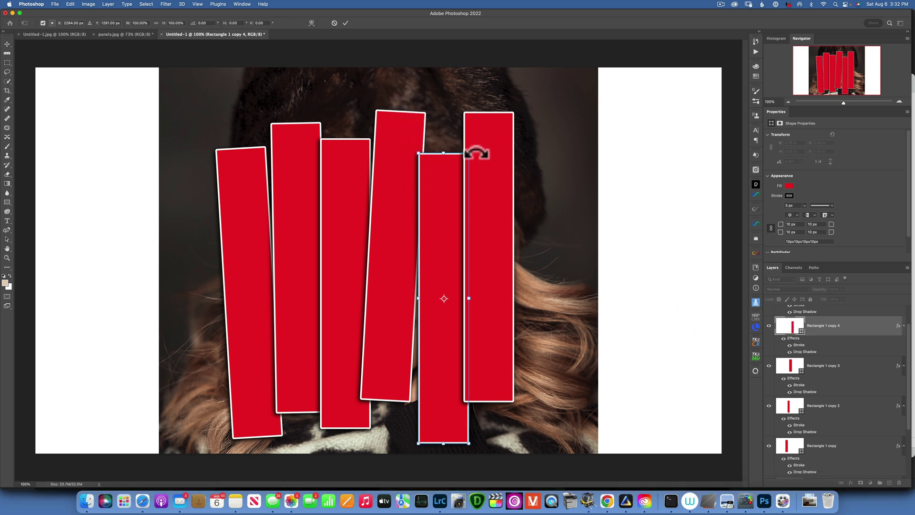
mouse_move(476, 152)
mouse_down()
mouse_move(480, 139)
mouse_move(471, 143)
mouse_up()
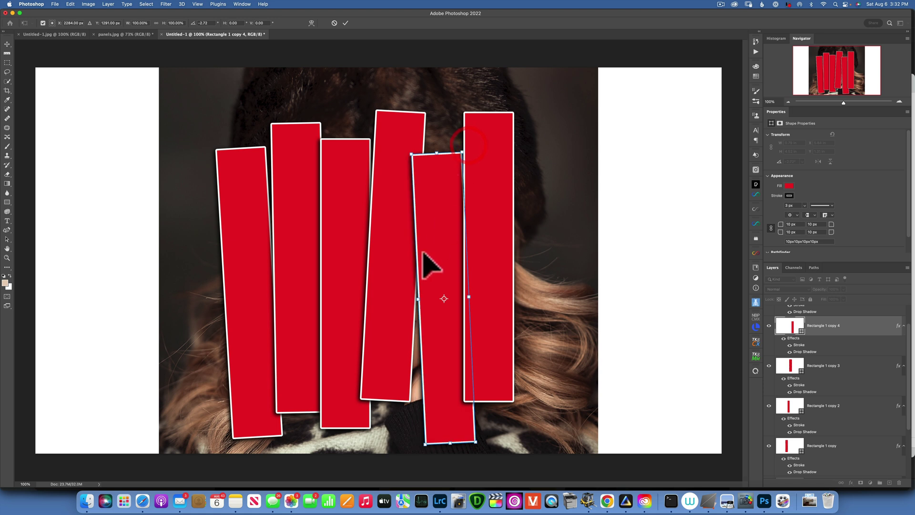
drag(423, 254, 423, 240)
drag(474, 138, 472, 135)
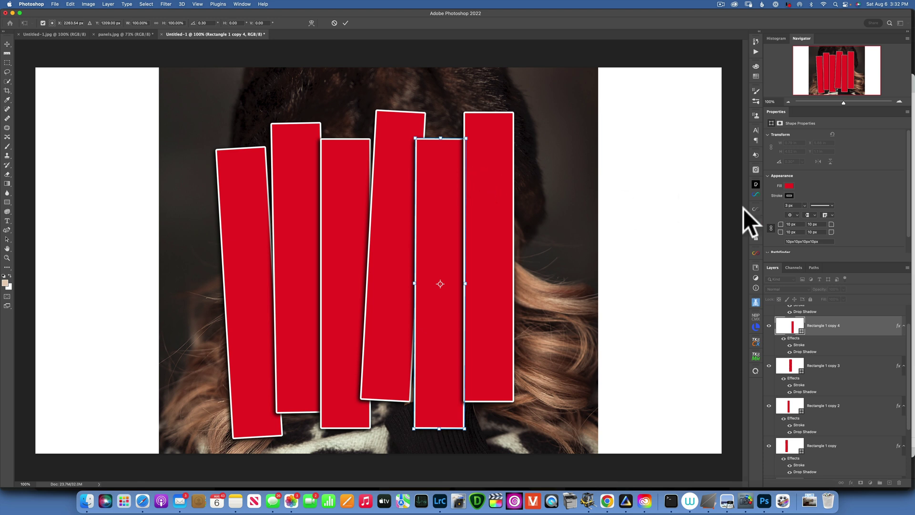
Rotate Rectangle 1 copy 5, the rightmost panel, about 3.4° clockwise and lower it by about 72 px
scroll(833, 360, up, 2)
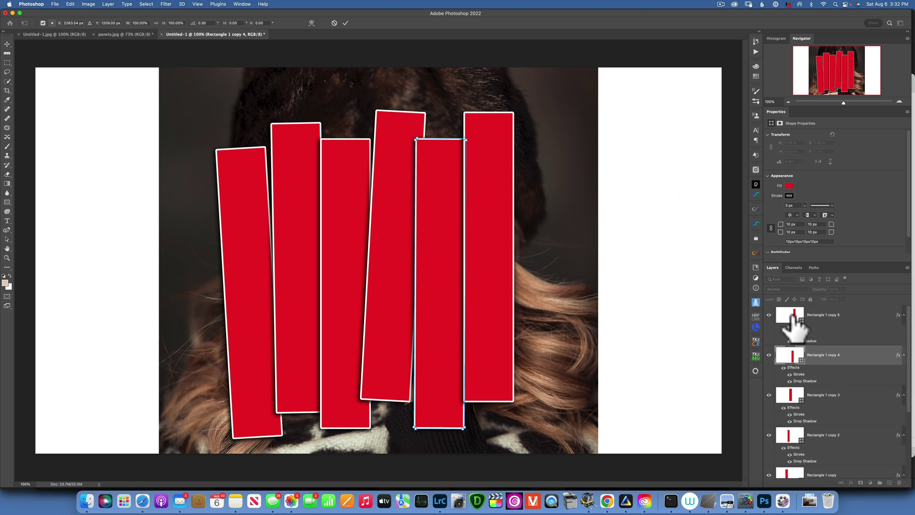
click(794, 312)
key(super+t)
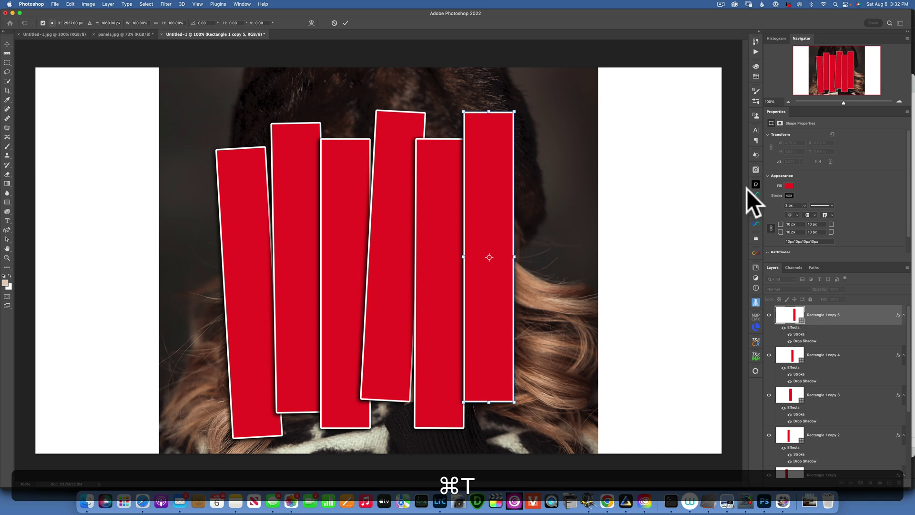
drag(519, 109, 527, 107)
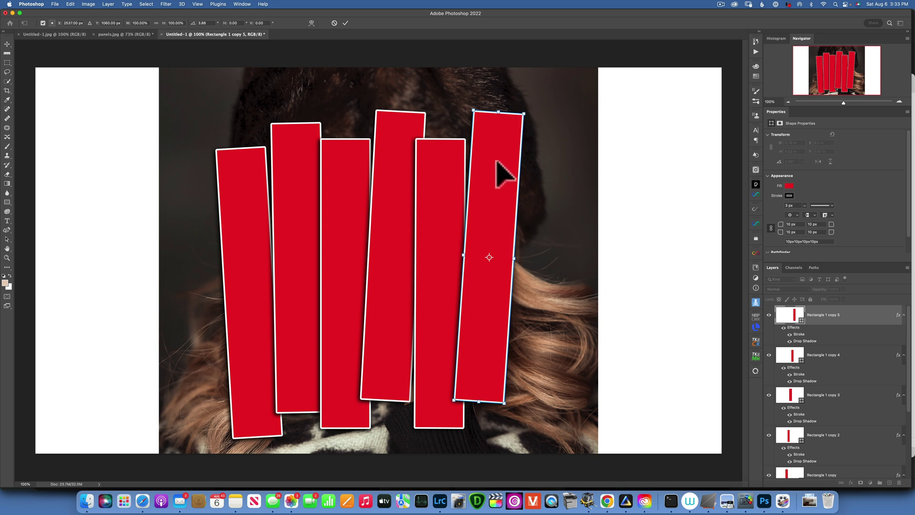
drag(473, 98, 461, 105)
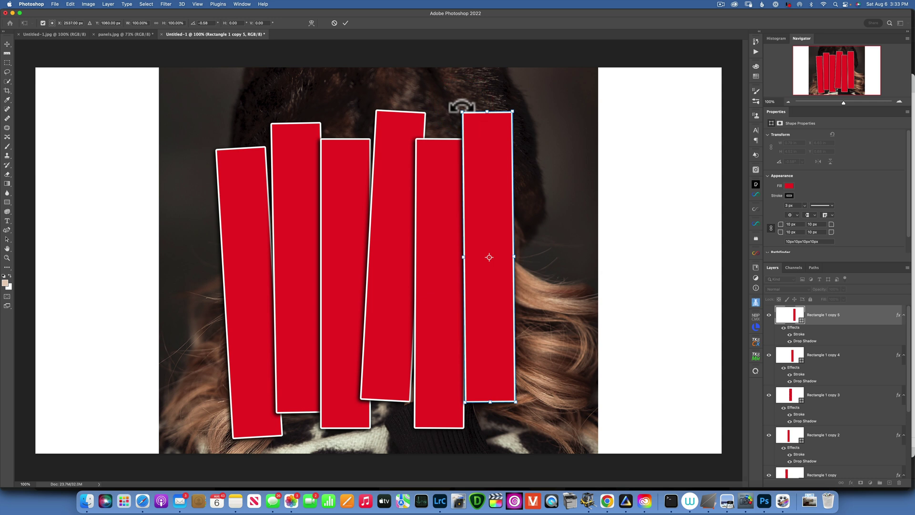
drag(519, 102, 529, 108)
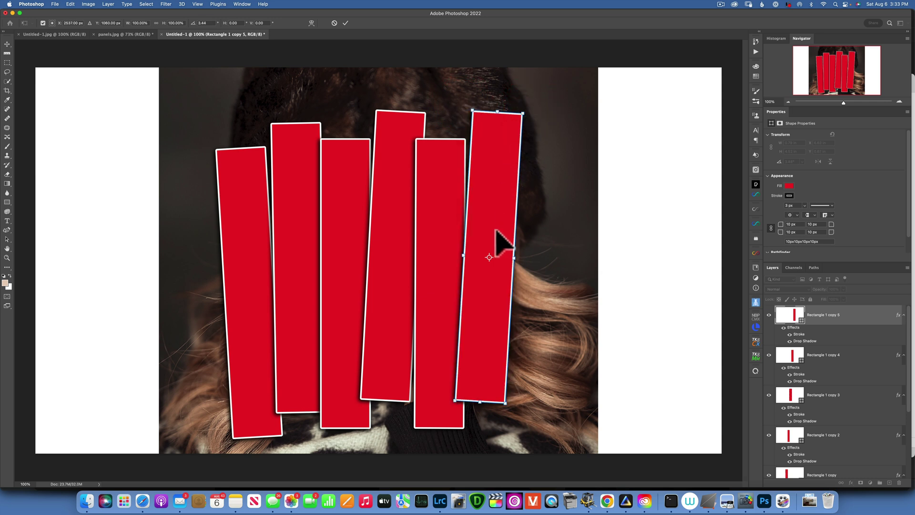
drag(491, 210, 494, 225)
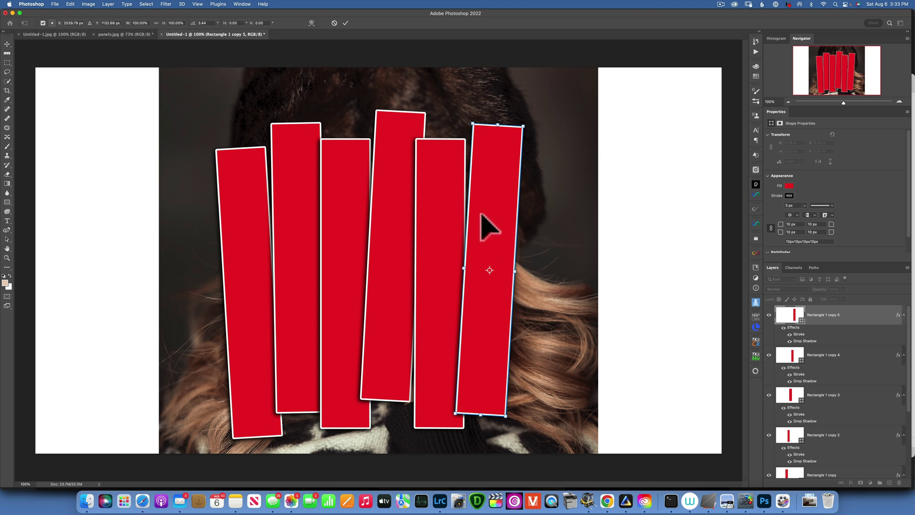
scroll(789, 355, down, 5)
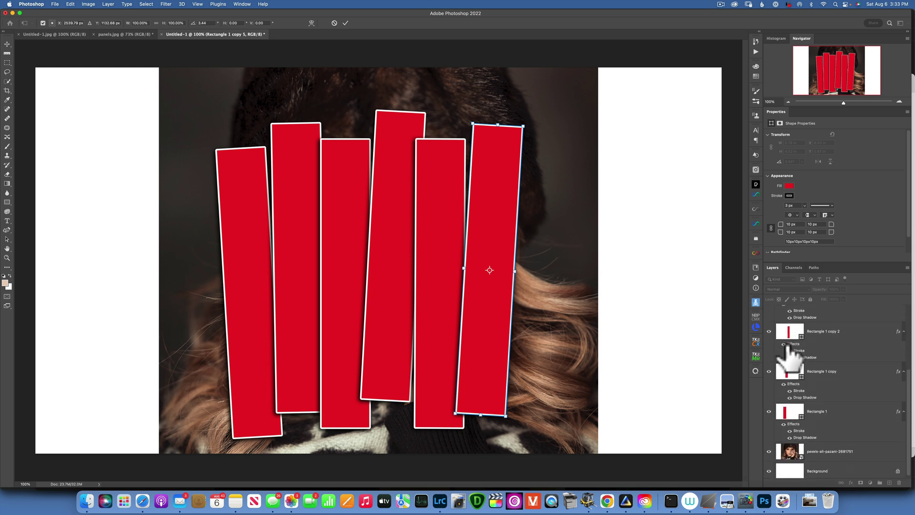
key(Return)
Bring the portrait layer above all the panels and reduce its opacity to about 57%
click(829, 453)
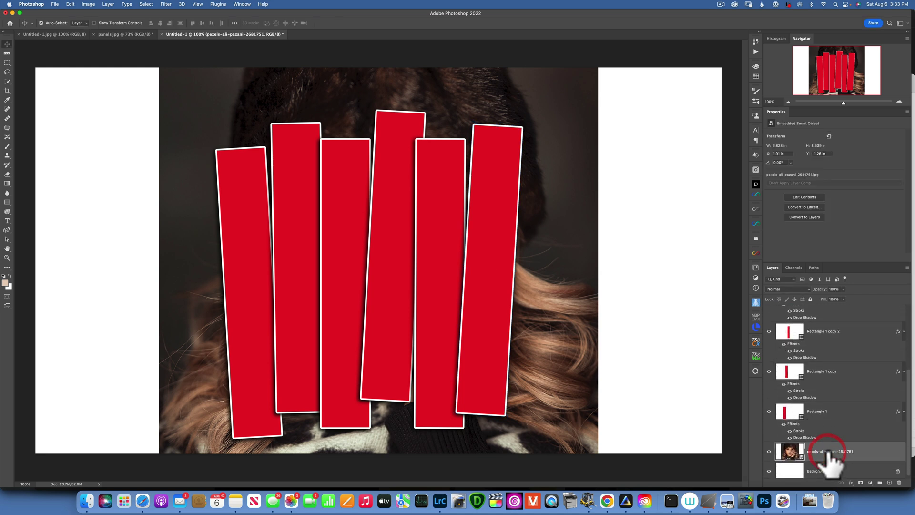
drag(833, 465, 817, 309)
click(843, 289)
drag(836, 298, 829, 298)
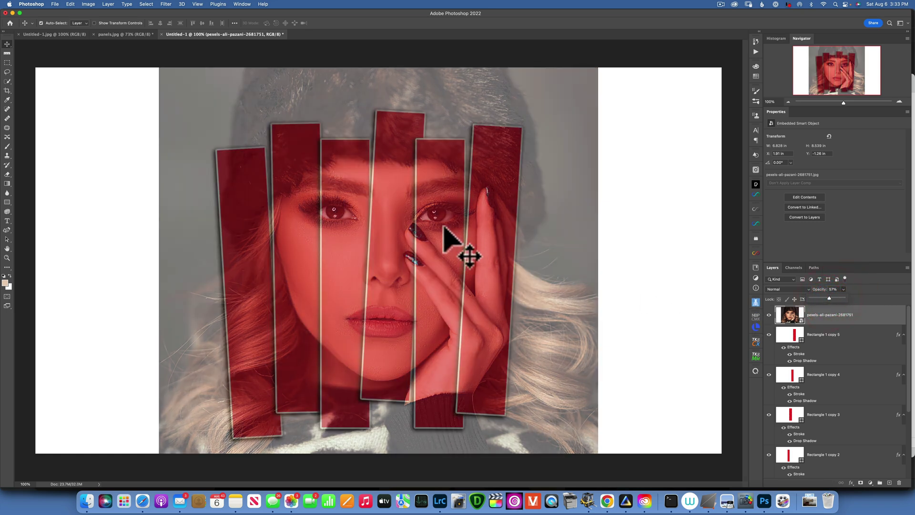
Shift the portrait slightly left and down over the panels, then scale it proportionally about its center to about 75.8%
drag(395, 235, 375, 240)
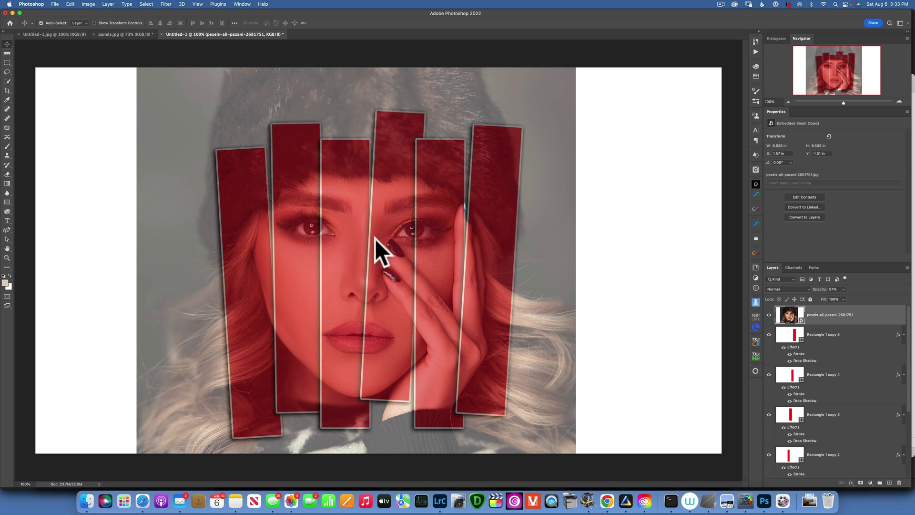
key(super+t)
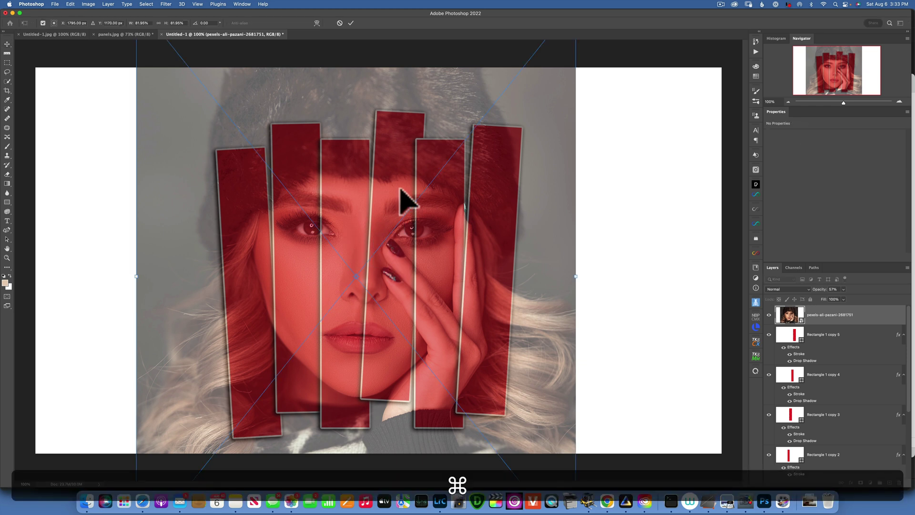
key(super+0)
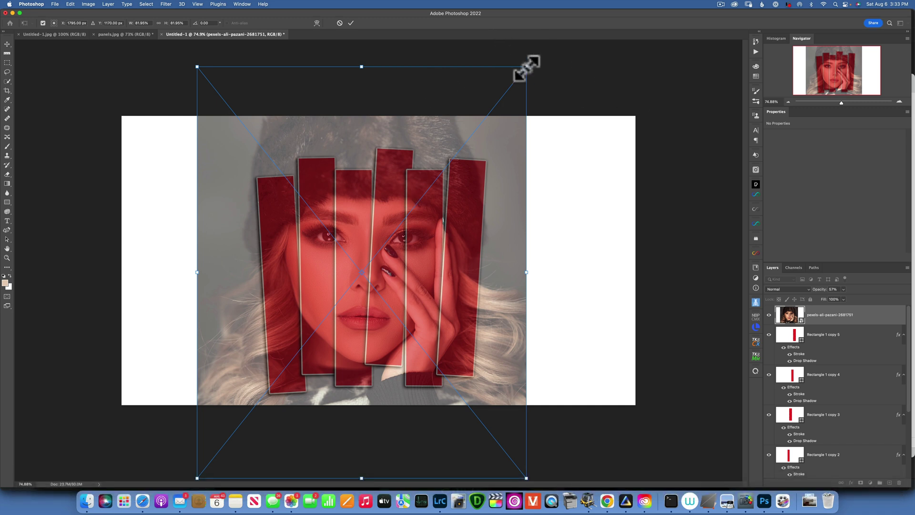
key(shift)
drag(526, 69, 515, 84)
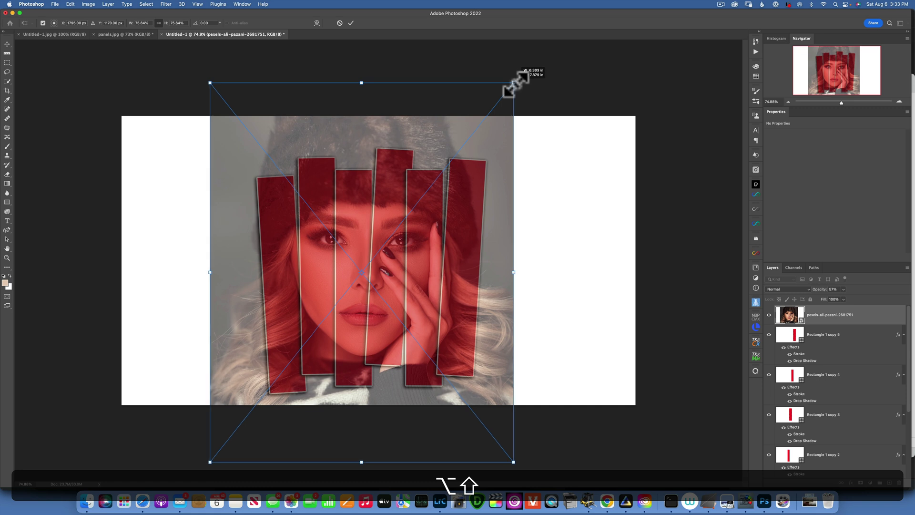
drag(514, 85, 517, 82)
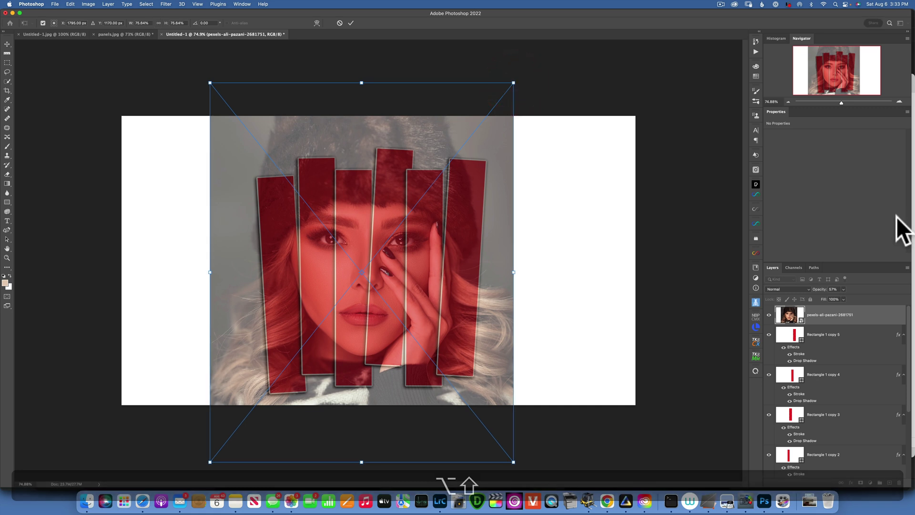
Restore the portrait layer to 100% opacity and place it directly beneath Rectangle 1
drag(847, 302, 910, 305)
drag(853, 321, 834, 460)
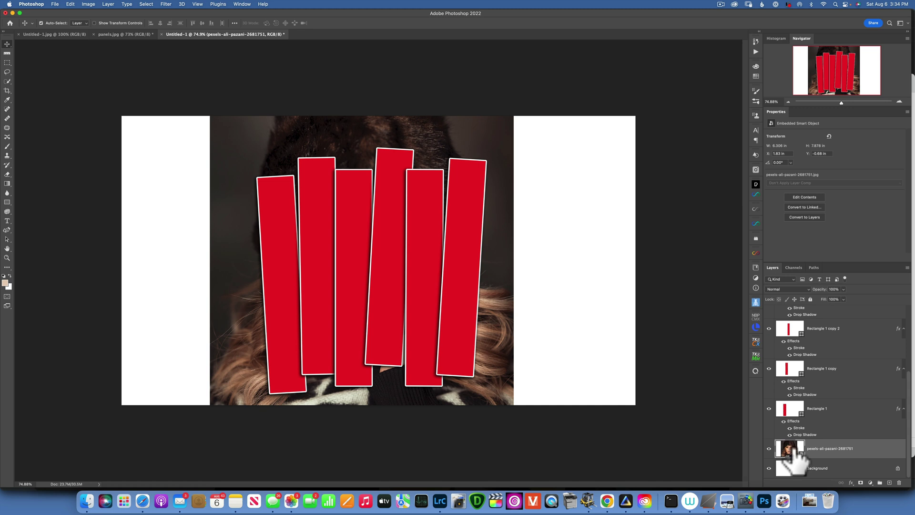
Rasterize the portrait layer and place a duplicate of it directly above Rectangle 1
right_click(871, 448)
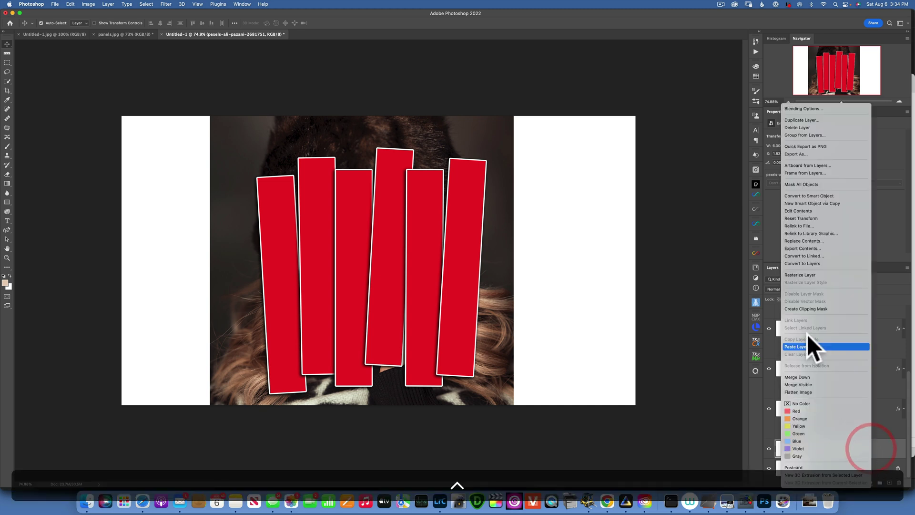
click(804, 274)
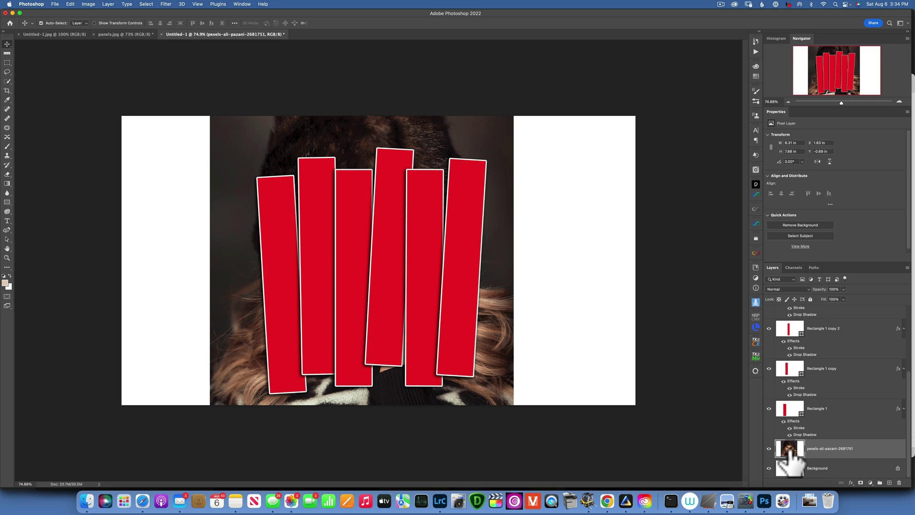
key(alt)
drag(789, 451, 785, 407)
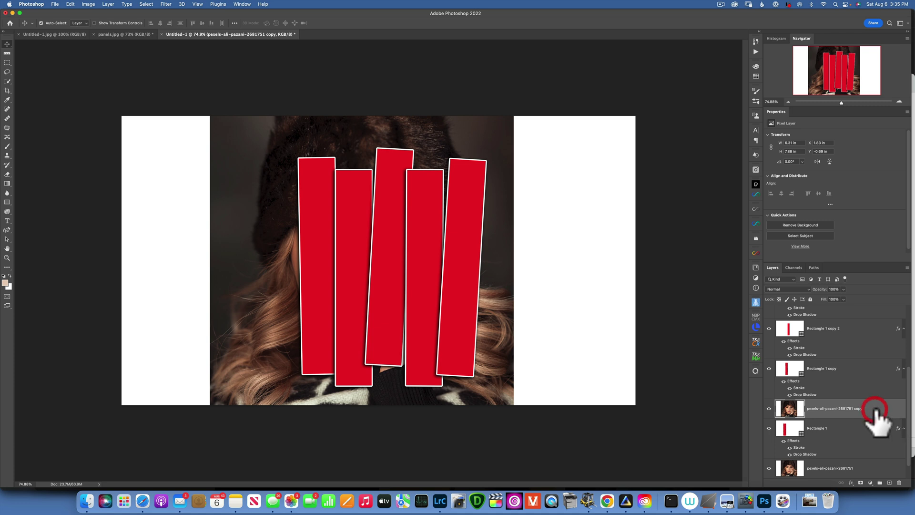
Clip the portrait duplicate to Rectangle 1 and hide the original portrait layer
click(768, 408)
click(768, 408)
click(768, 409)
click(768, 409)
click(769, 408)
click(893, 408)
right_click(874, 407)
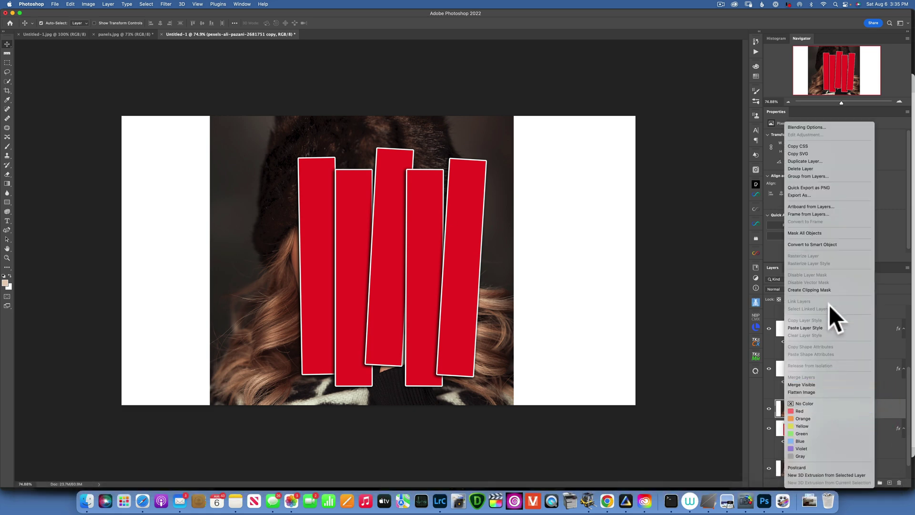
click(816, 289)
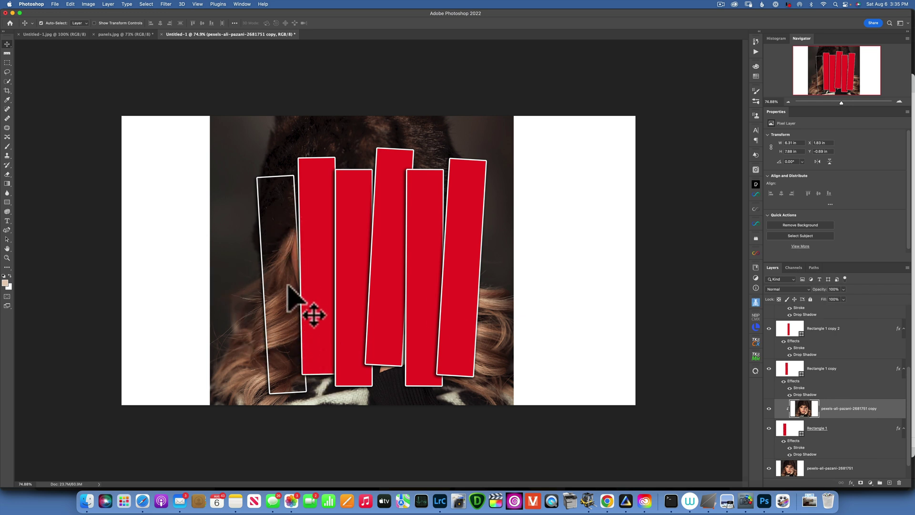
click(768, 468)
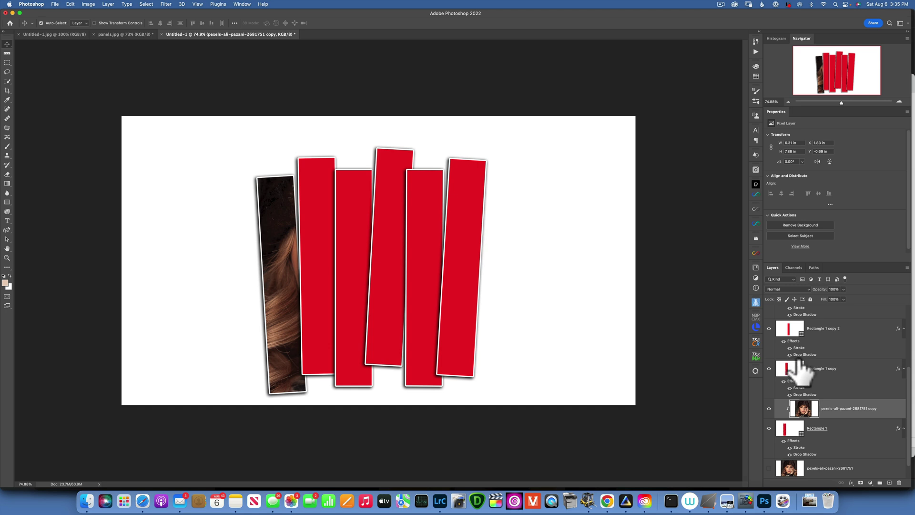
Duplicate the hidden original portrait directly above Rectangle 1 copy and make the duplicate visible
click(792, 469)
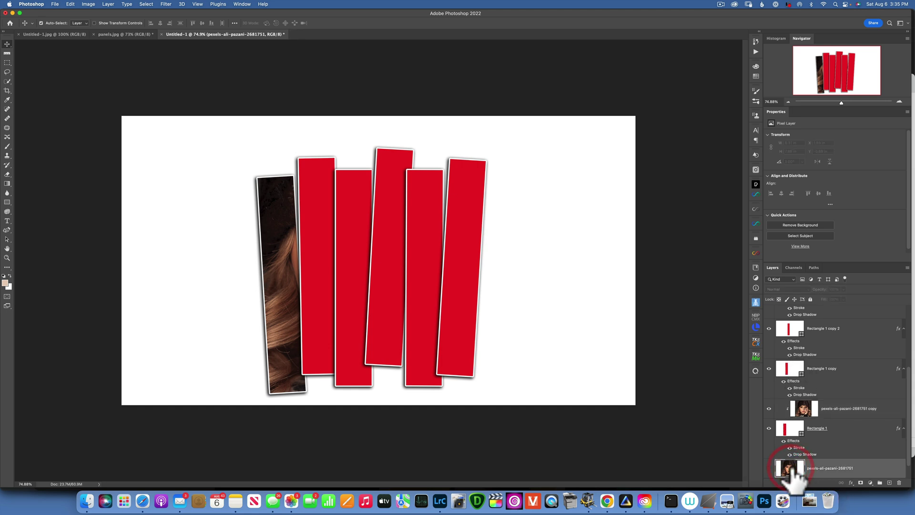
key(super+j)
drag(792, 473, 788, 366)
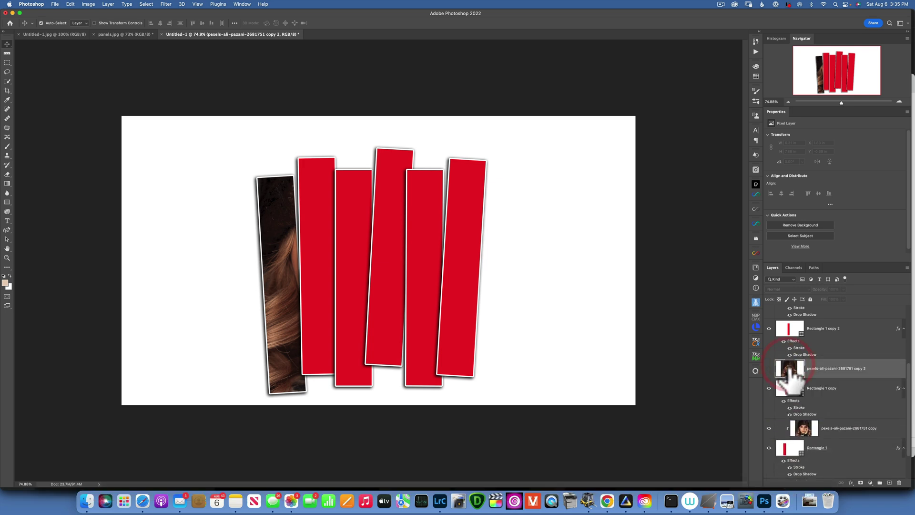
click(769, 368)
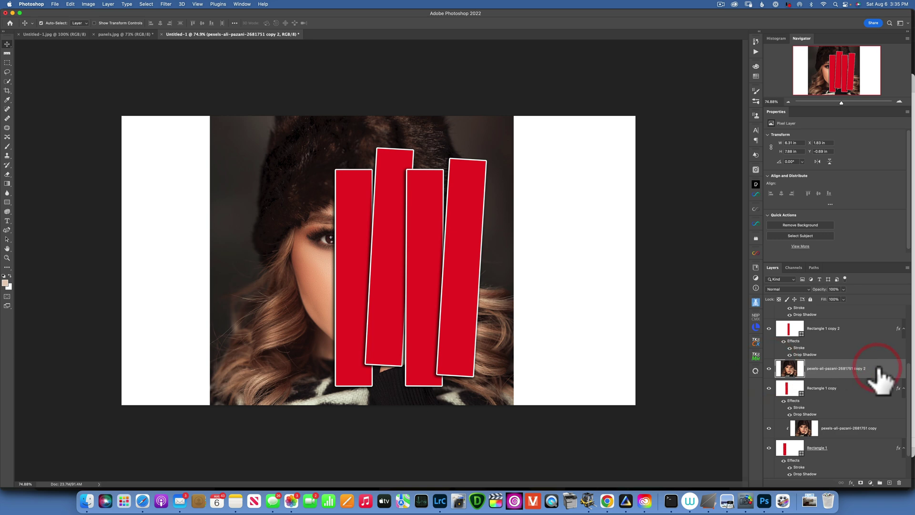
Clip the second portrait duplicate to Rectangle 1 copy, the second panel
scroll(878, 377, up, 2)
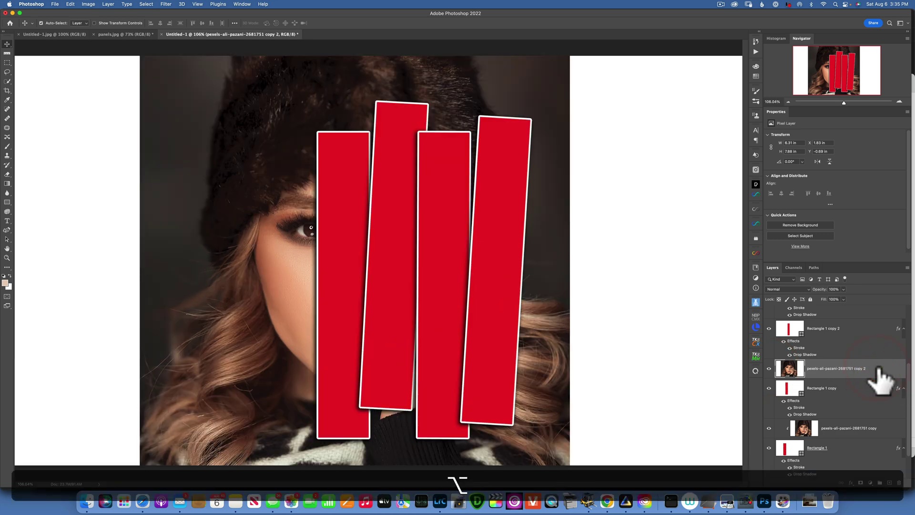
ctrl+click(877, 366)
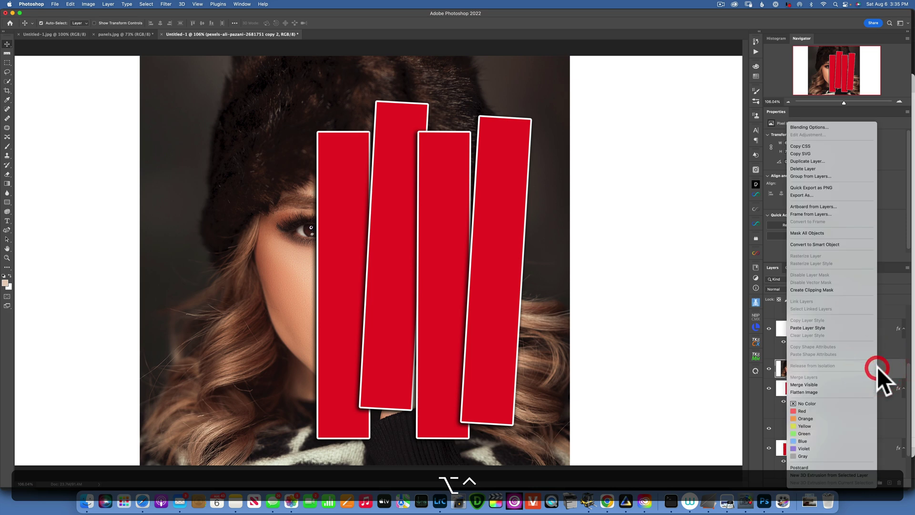
click(807, 289)
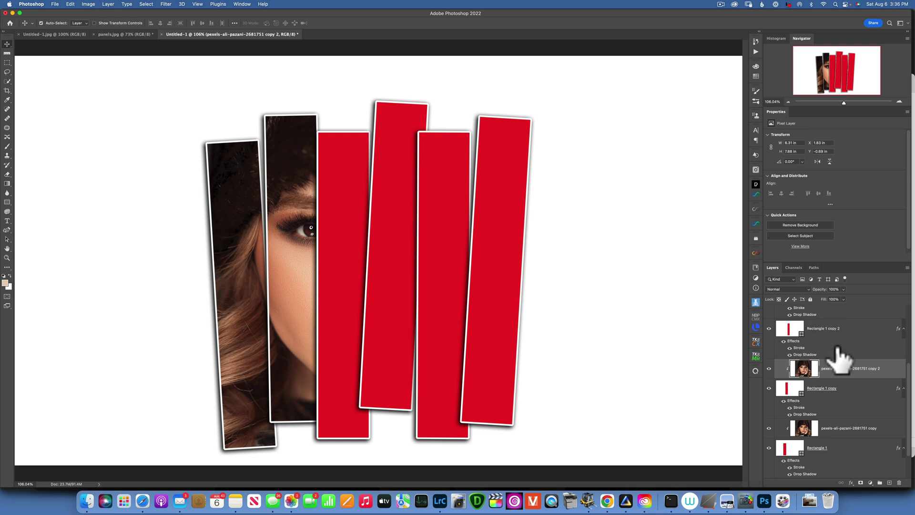
Duplicate the hidden original portrait above Rectangle 1 copy 2 and show it as a clipping mask on that panel
scroll(817, 444, down, 2)
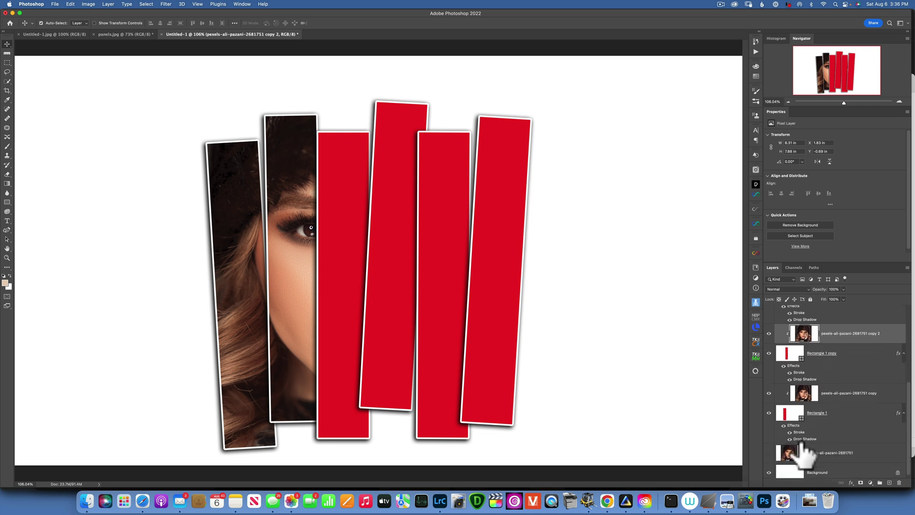
drag(795, 455, 789, 335)
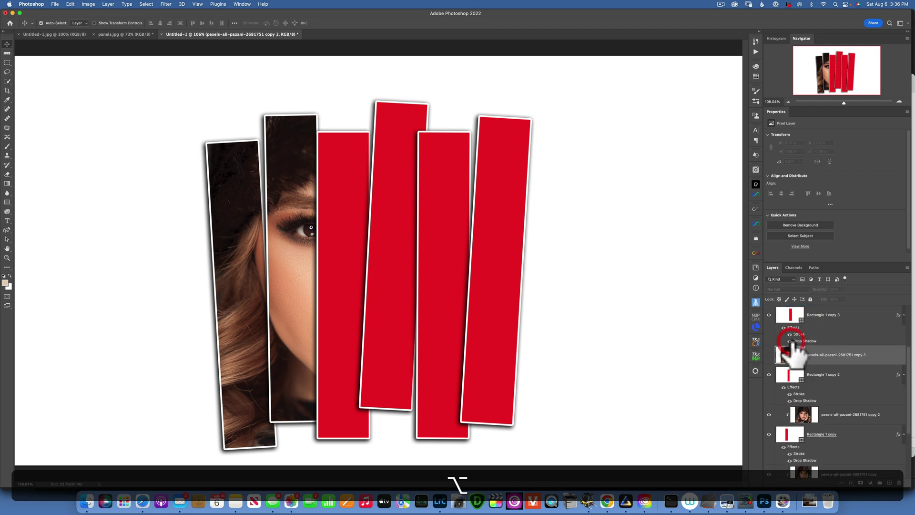
right_click(873, 357)
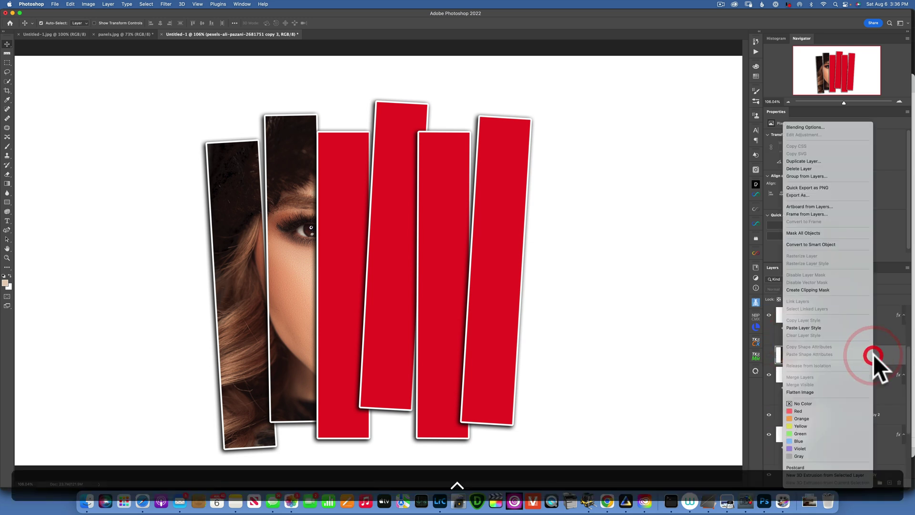
click(801, 289)
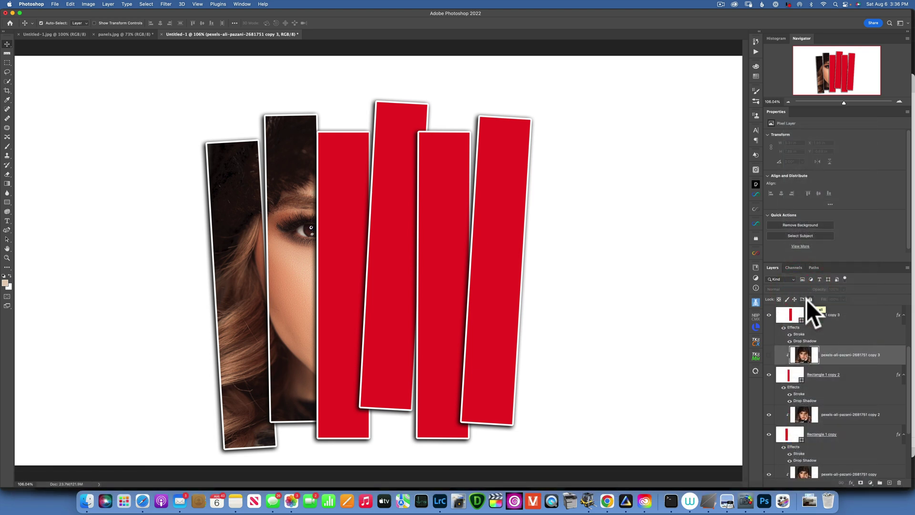
click(768, 355)
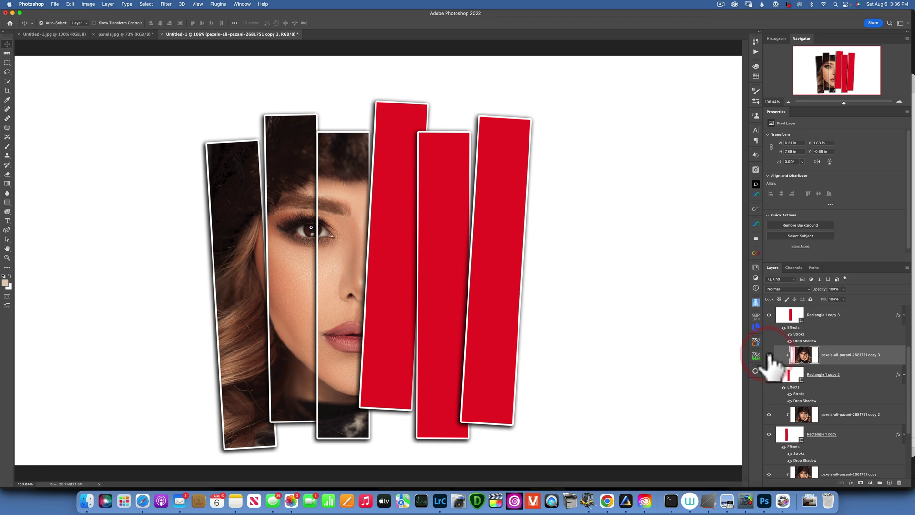
Duplicate the clipped portrait layer above Rectangle 1 copy 3 and clip the duplicate to that fourth panel
scroll(800, 383, up, 2)
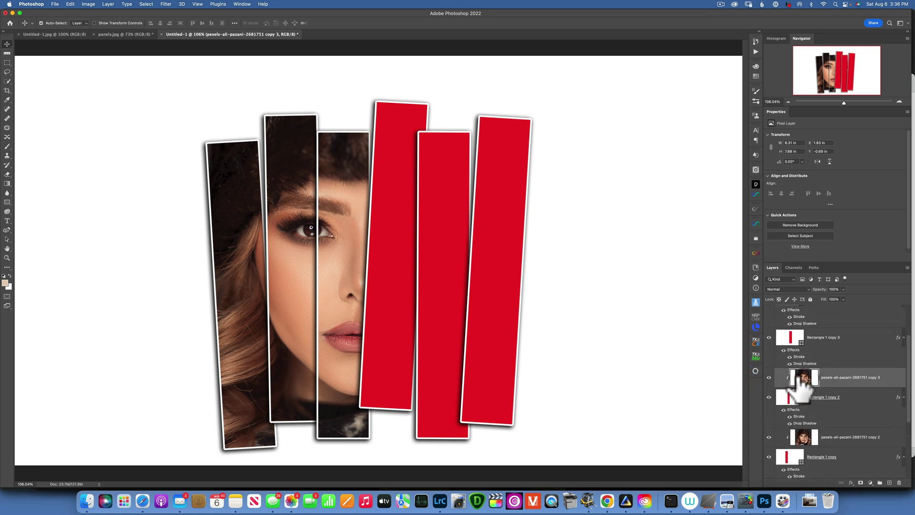
drag(804, 376, 796, 333)
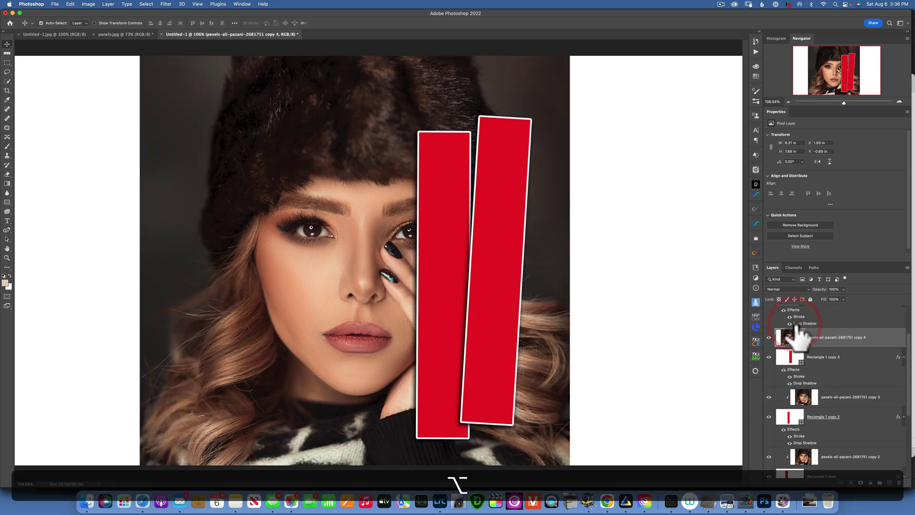
right_click(874, 336)
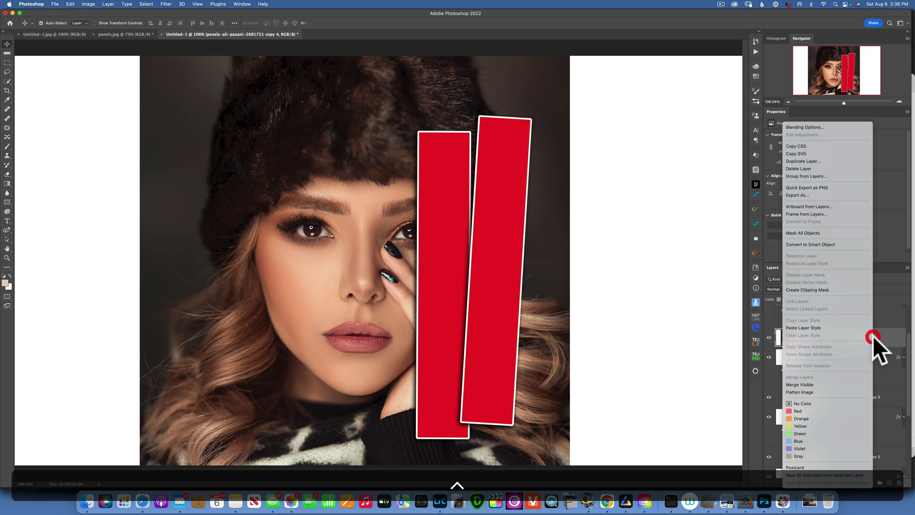
click(799, 288)
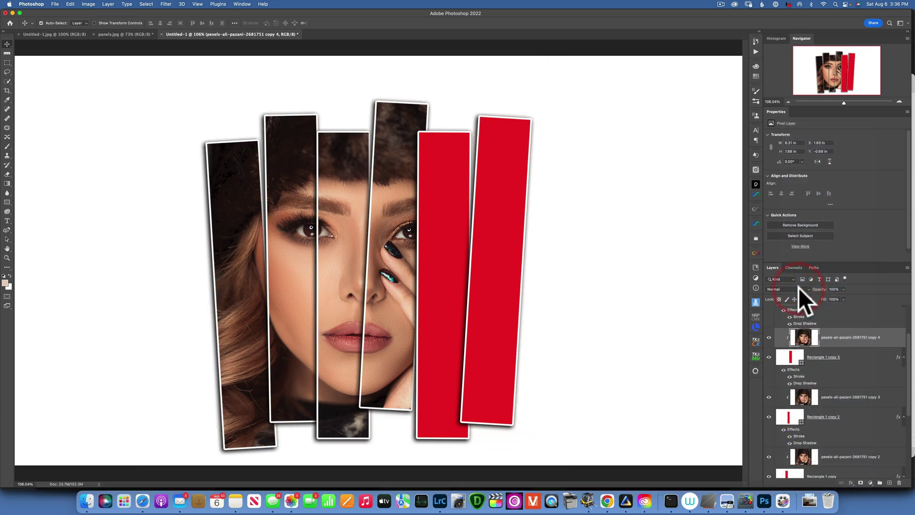
Duplicate the portrait layer above Rectangle 1 copy 4 and make it a clipping mask on that fifth panel
scroll(810, 342, up, 2)
scroll(812, 348, up, 2)
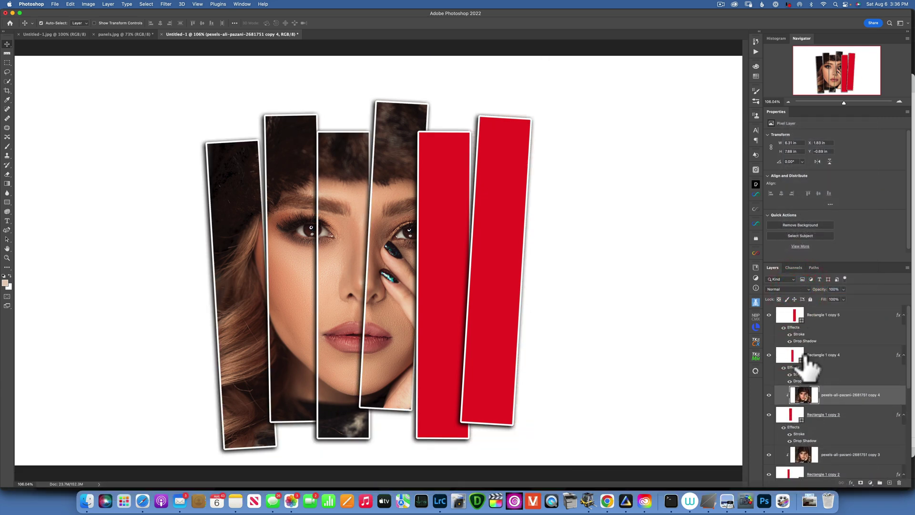
drag(810, 401, 799, 347)
right_click(879, 356)
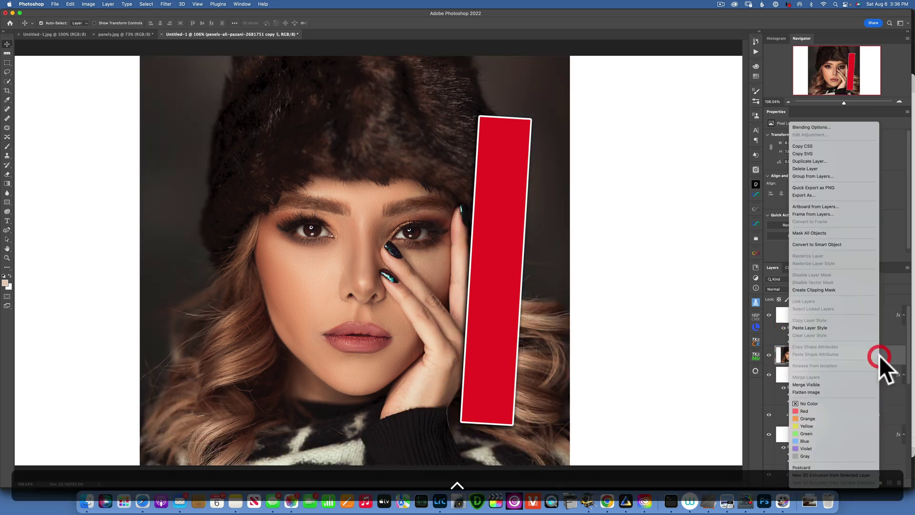
click(811, 287)
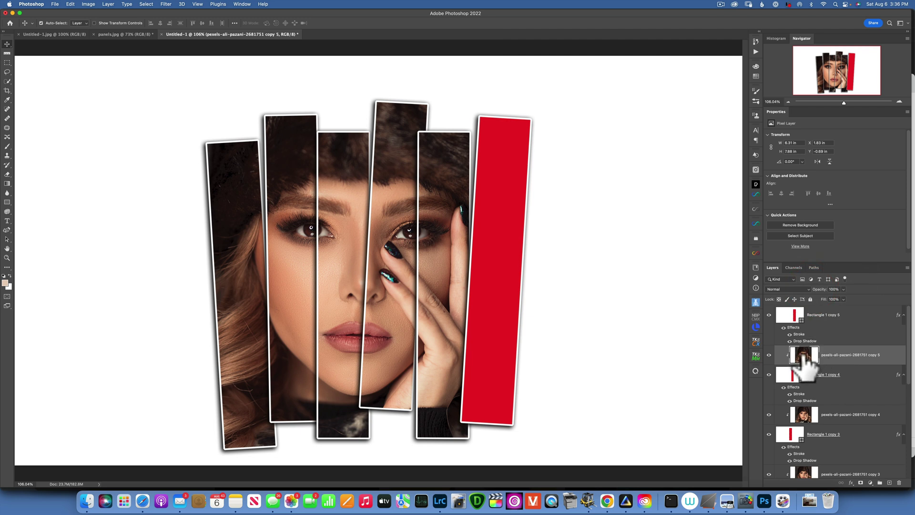
Place another portrait duplicate above Rectangle 1 copy 5 and clip it to that last panel
key(alt)
drag(803, 358, 799, 318)
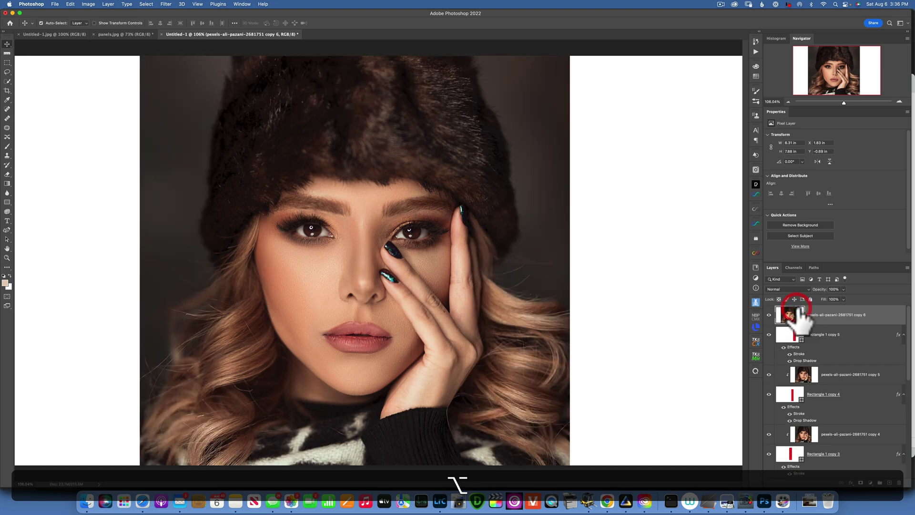
ctrl+click(874, 317)
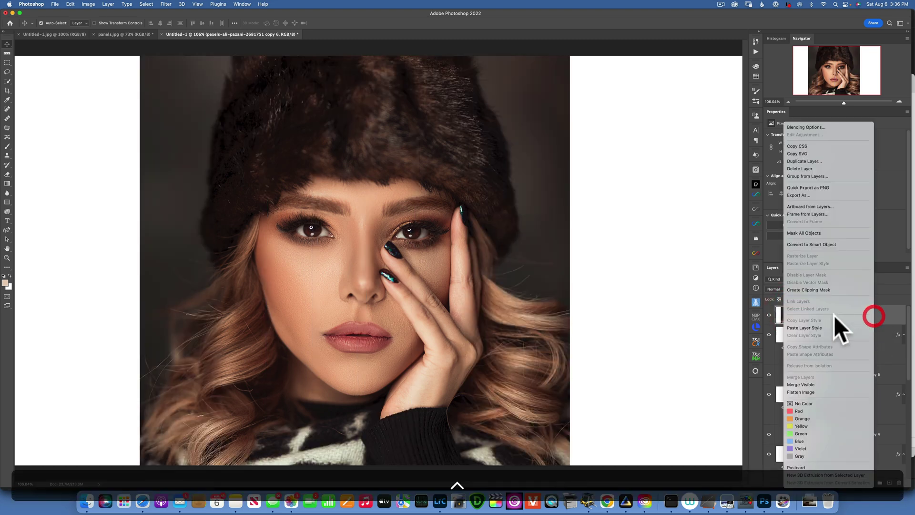
click(805, 290)
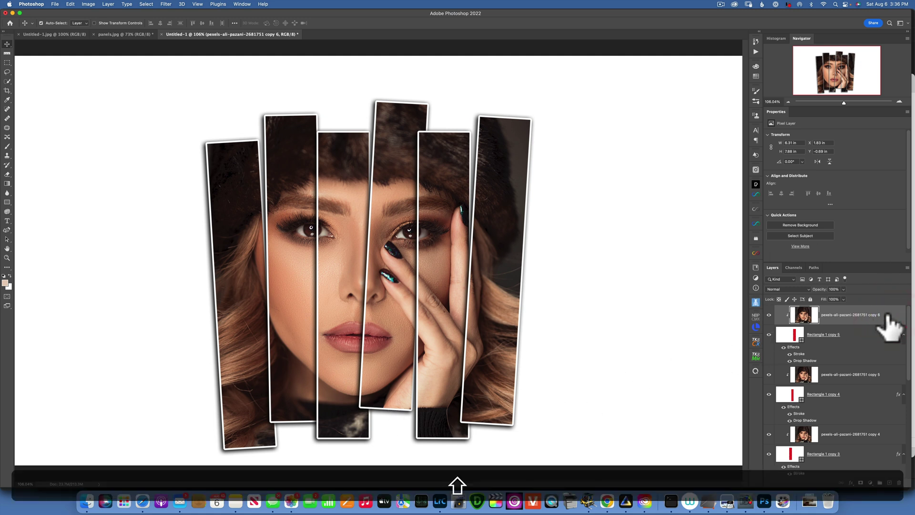
Select all portrait and rectangle layers above the Background and move the whole panel composition slightly up and to the right
scroll(885, 317, down, 10)
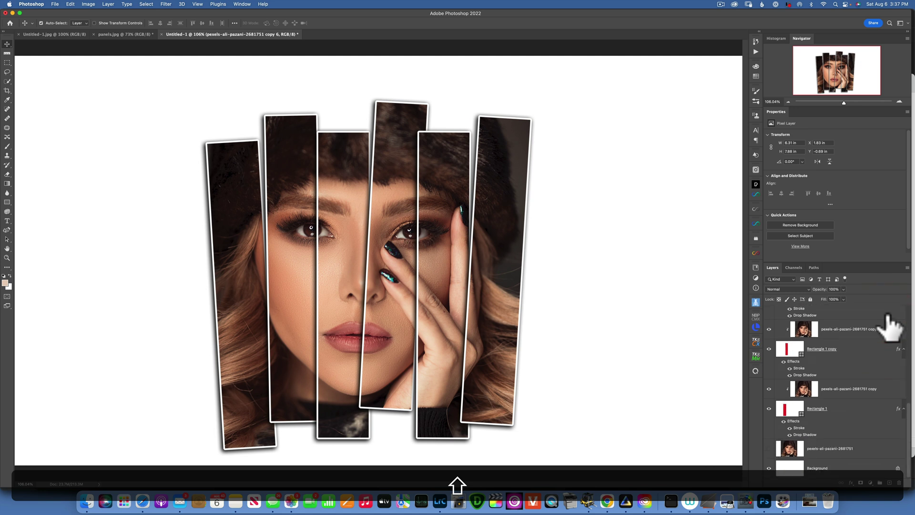
shift+click(857, 449)
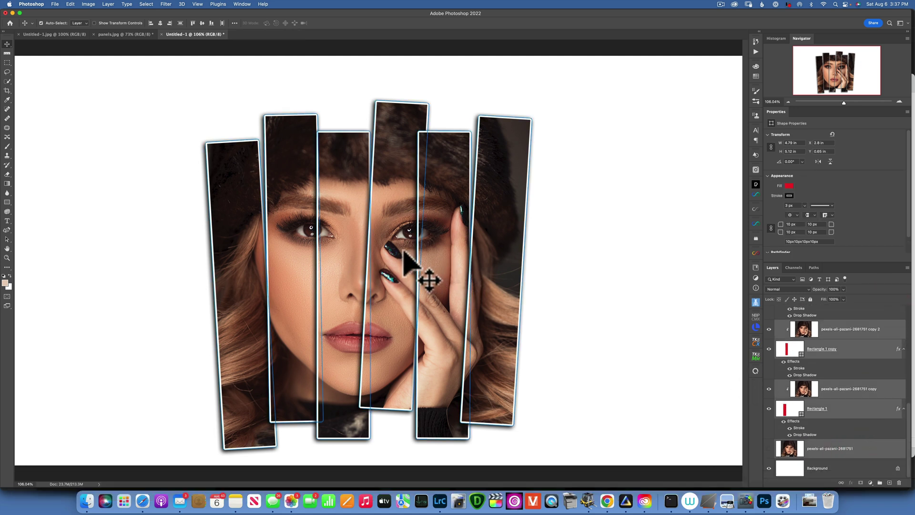
drag(401, 250, 411, 239)
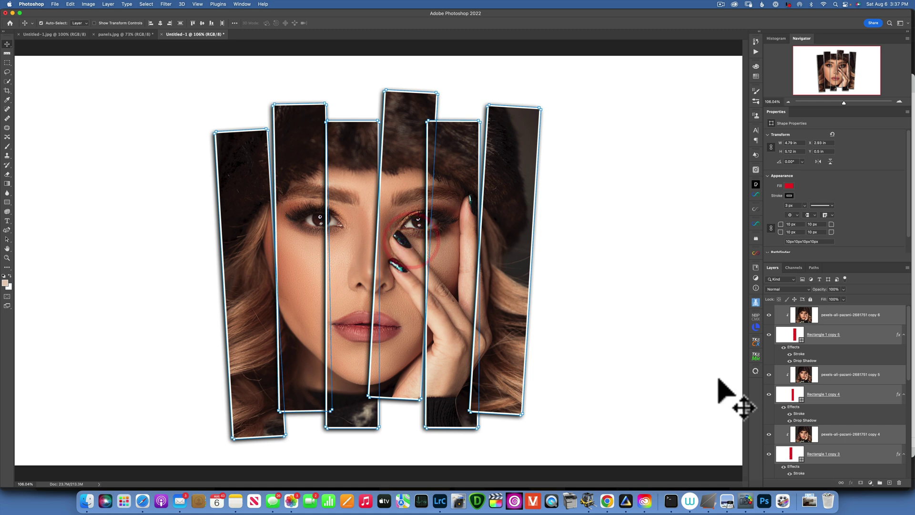
Rotate only the last panel's rectangle, Rectangle 1 copy 5, slightly more upright to a tilt of about 2.8° using Free Transform
click(856, 340)
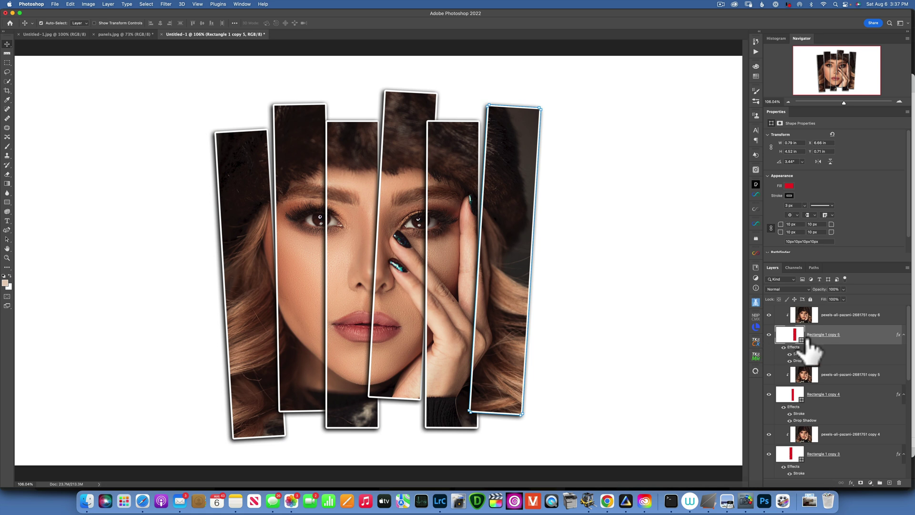
scroll(810, 340, down, 1)
scroll(819, 339, up, 1)
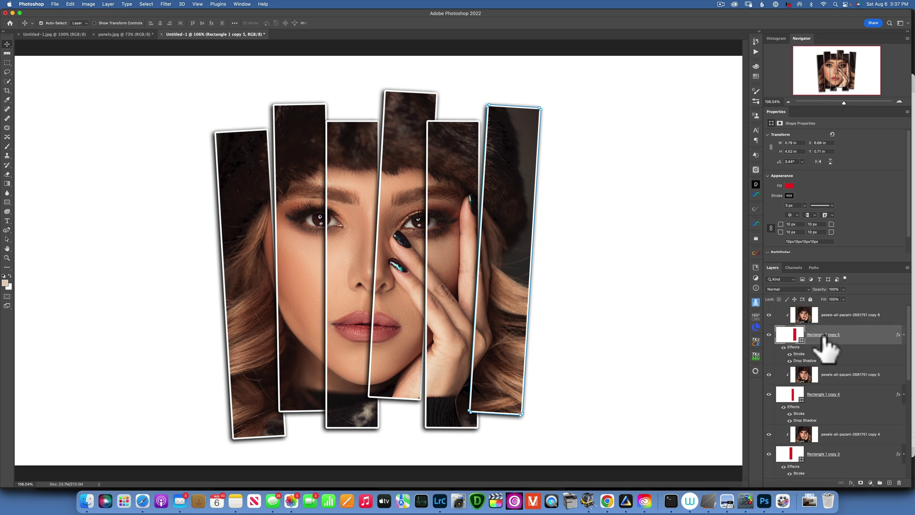
click(792, 335)
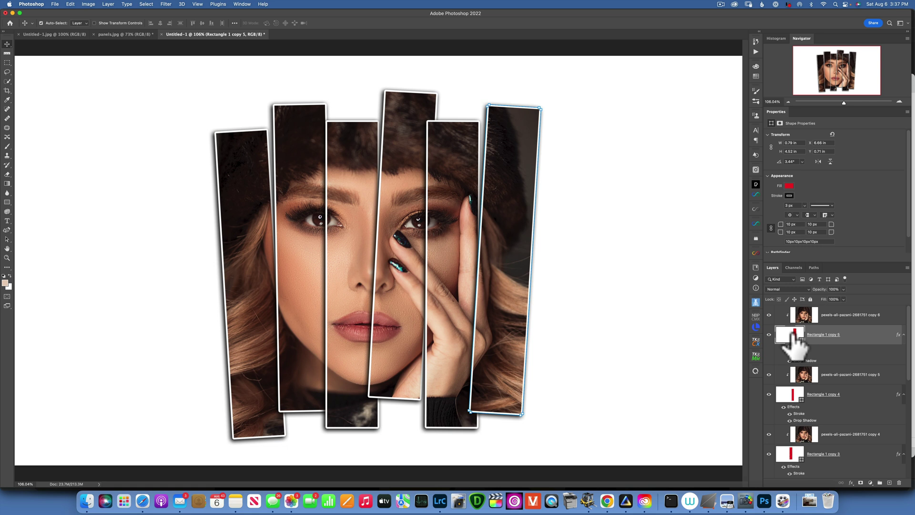
key(super+t)
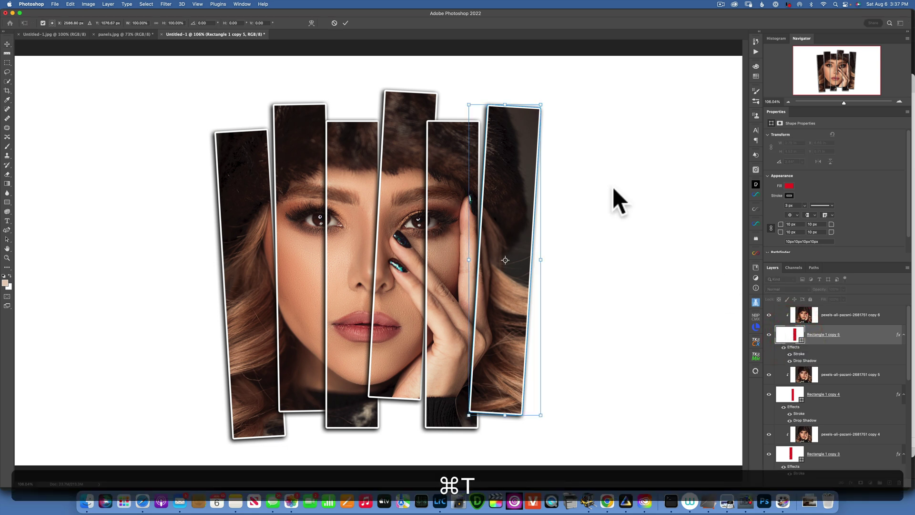
drag(544, 101, 542, 102)
click(543, 100)
key(Return)
click(864, 336)
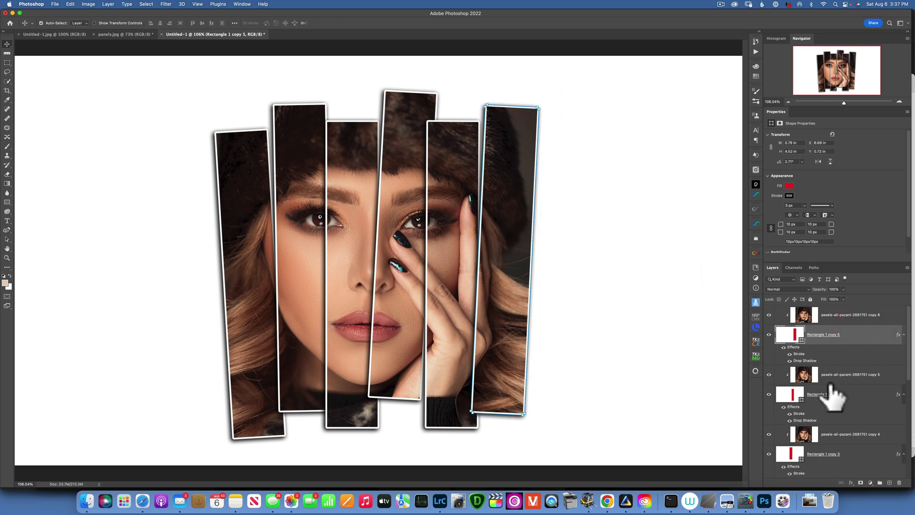
Select the Background layer and set the foreground colour to the light beige eadfd7
scroll(837, 388, down, 10)
click(790, 465)
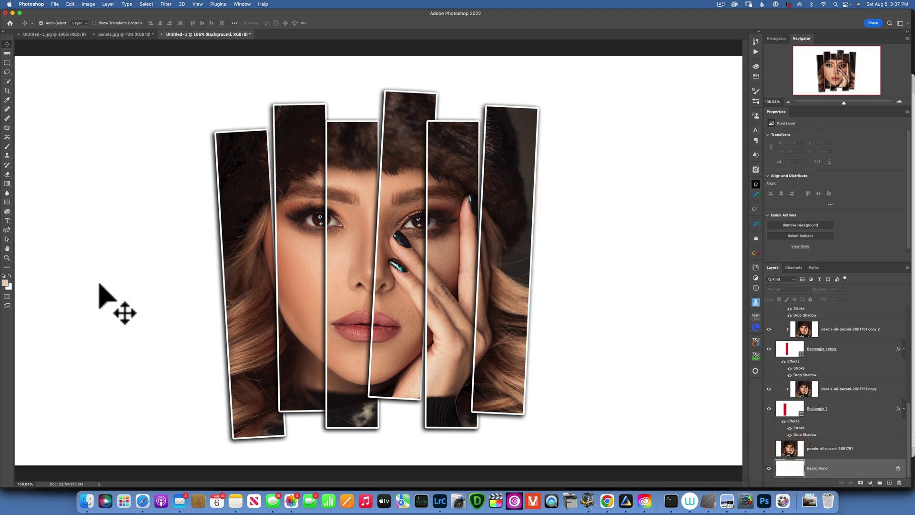
click(5, 284)
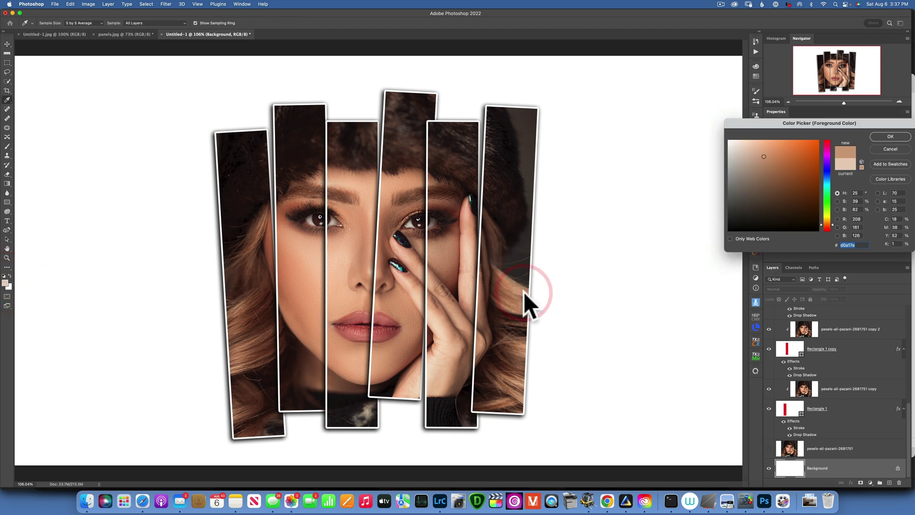
click(735, 147)
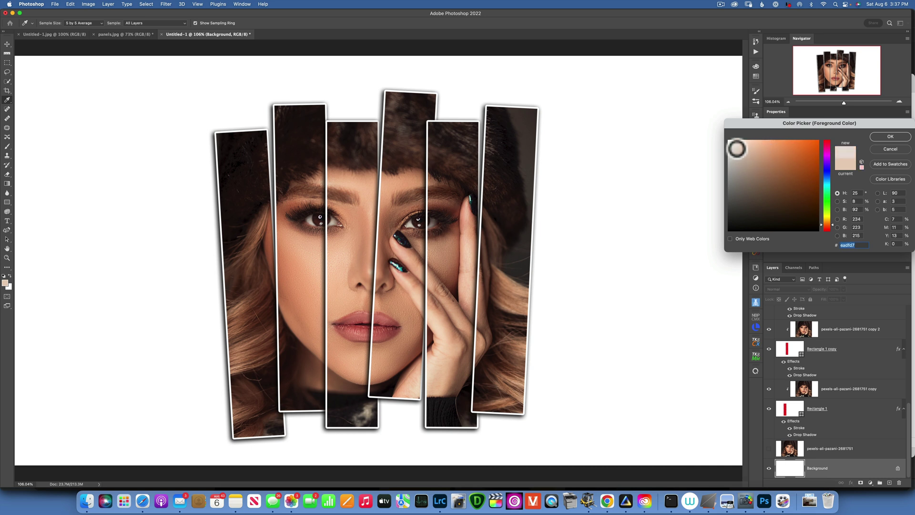
click(890, 136)
key(v)
Add a Solid Color fill layer in eadfd7 directly above the Background layer
click(870, 481)
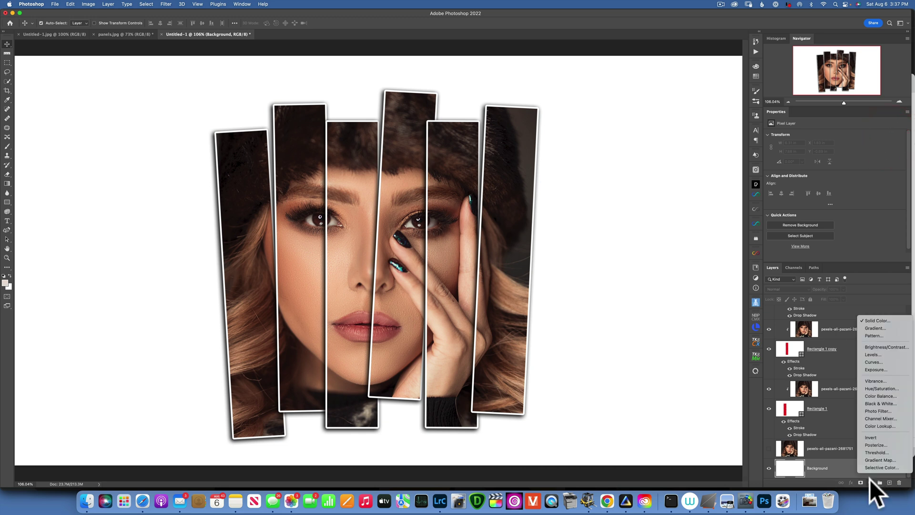
click(875, 320)
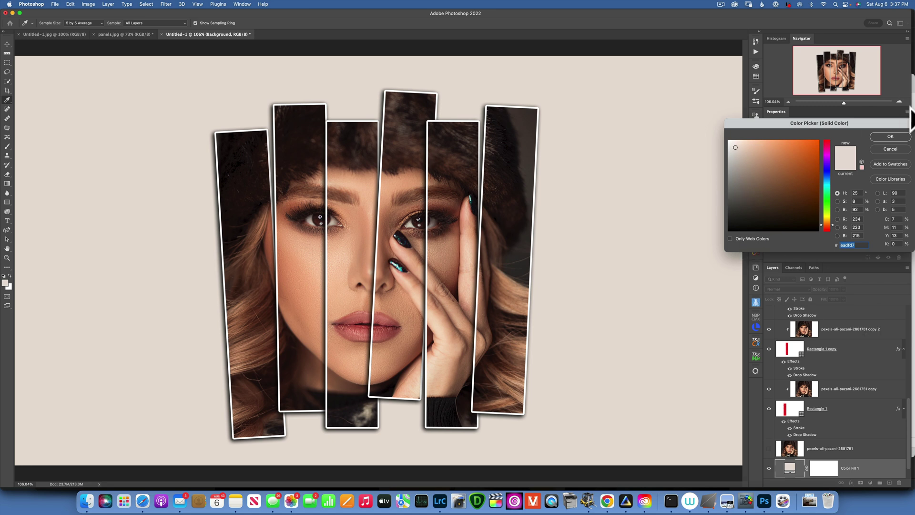
click(890, 136)
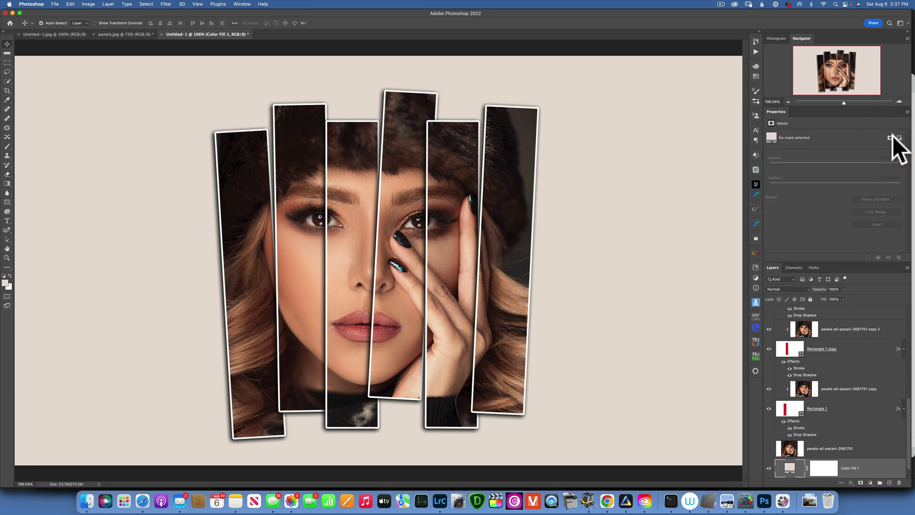